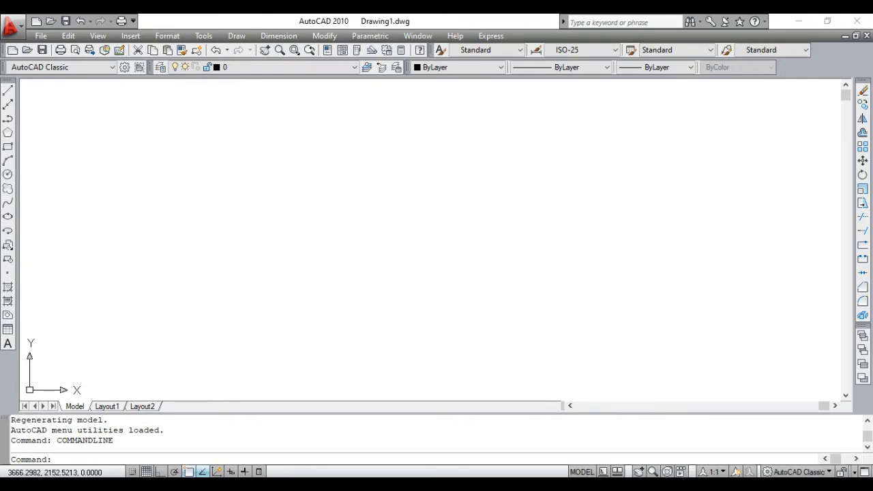
left_click(235, 36)
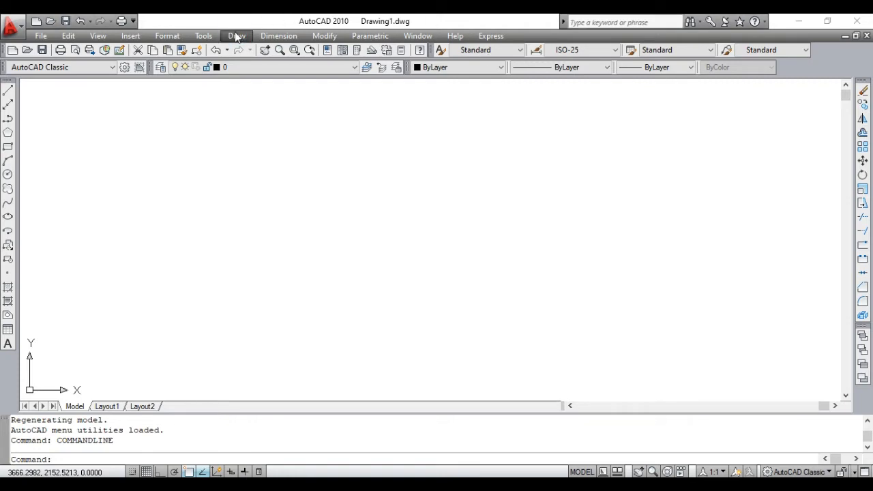
left_click(231, 36)
mouse_move(254, 34)
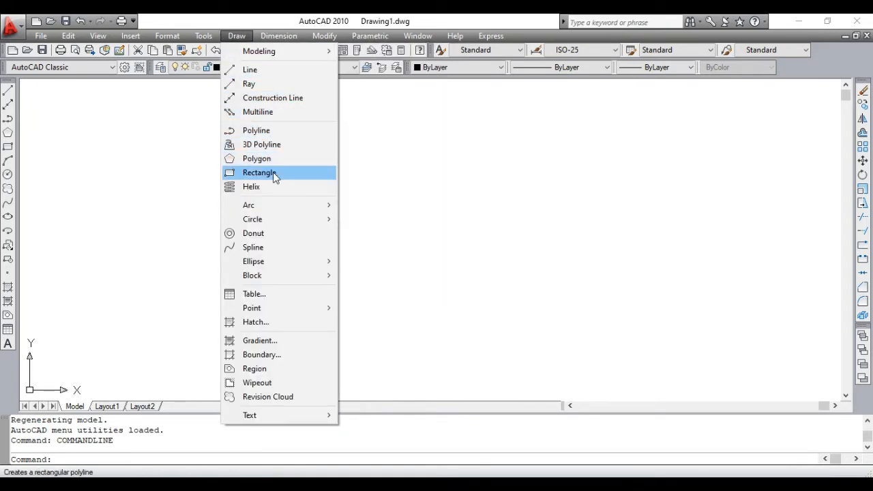
left_click(422, 181)
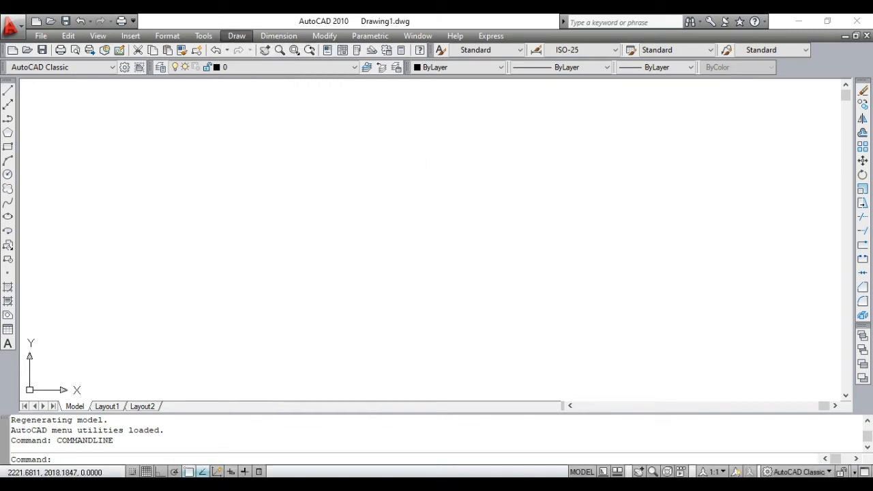
left_click(273, 189)
left_click(369, 234)
left_click(402, 286)
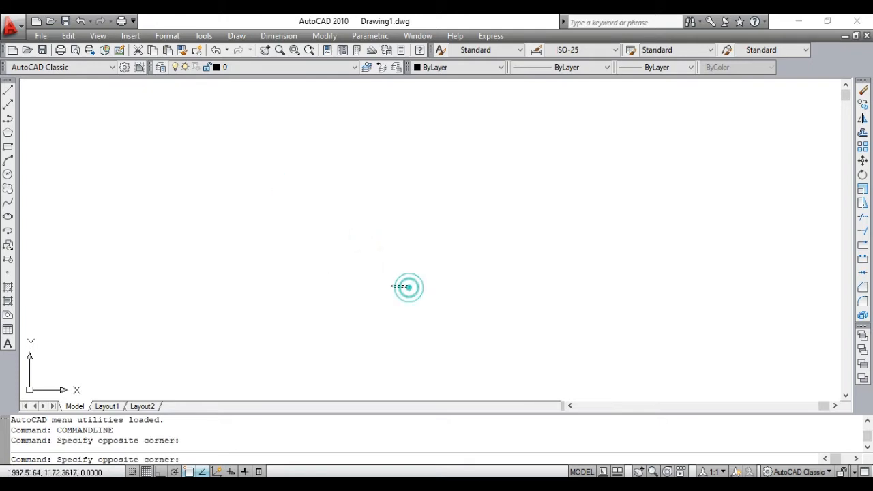
key("Escape")
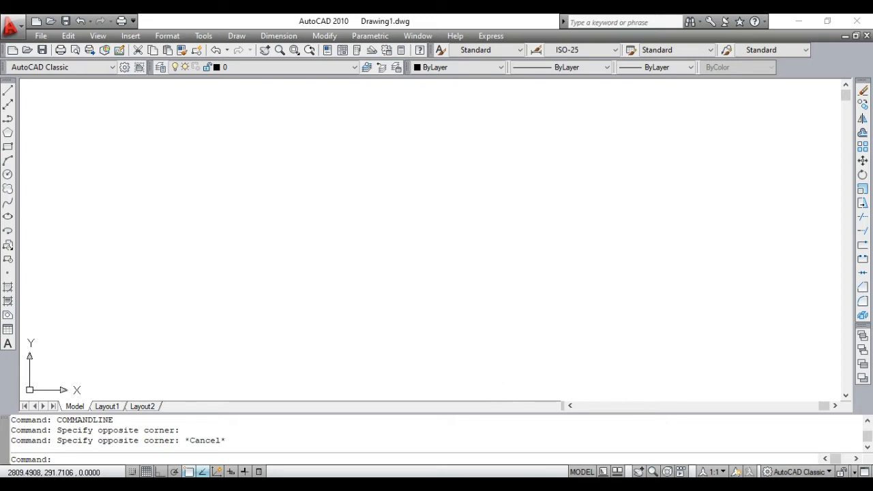
Step: Open the program's help, look up "rectangle" in the index, and dismiss the list of found topics
key("F1")
left_click(152, 114)
type("rectangle")
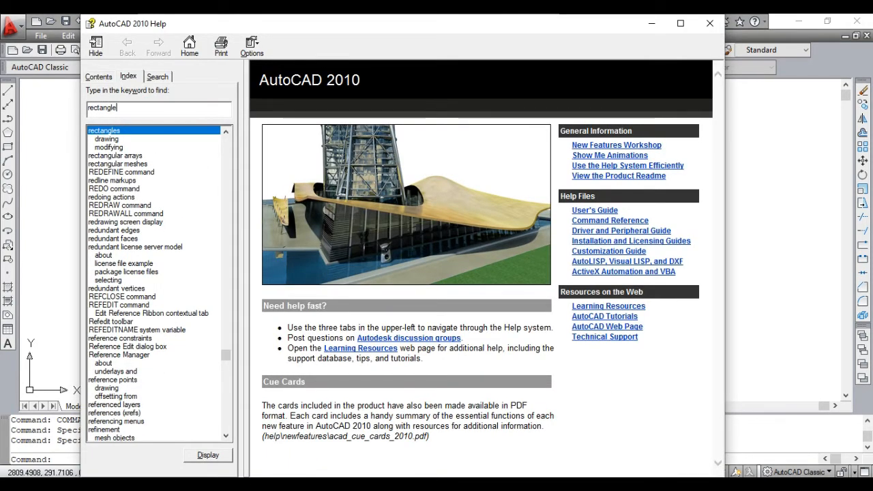
key("Return")
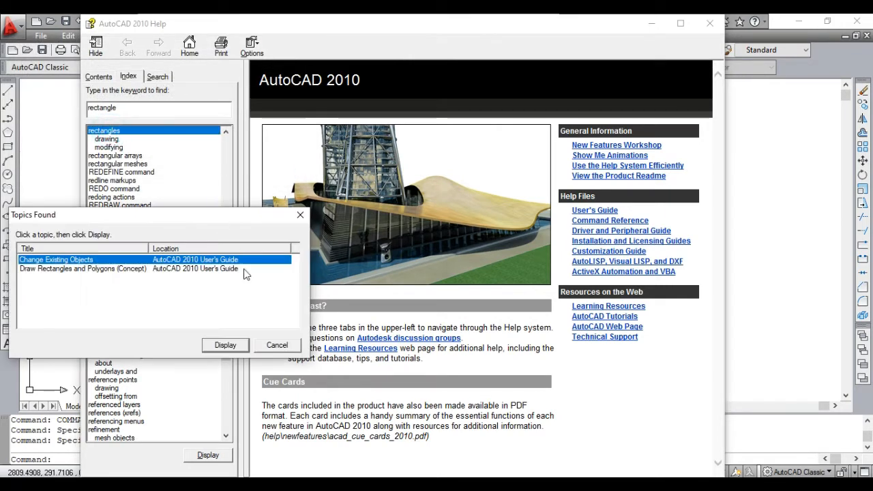
left_click(298, 217)
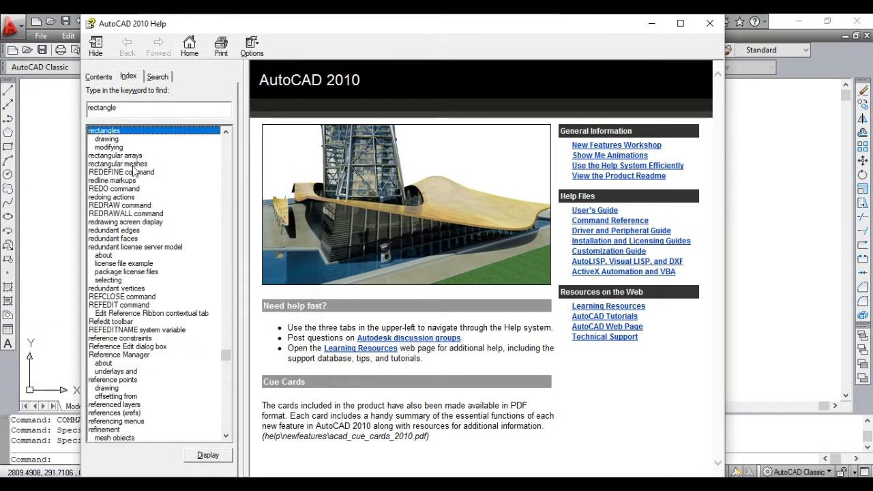
Step: Shorten the index keyword to "rectan", display the RECTANG command topic and switch to its Concept page
left_click(120, 108)
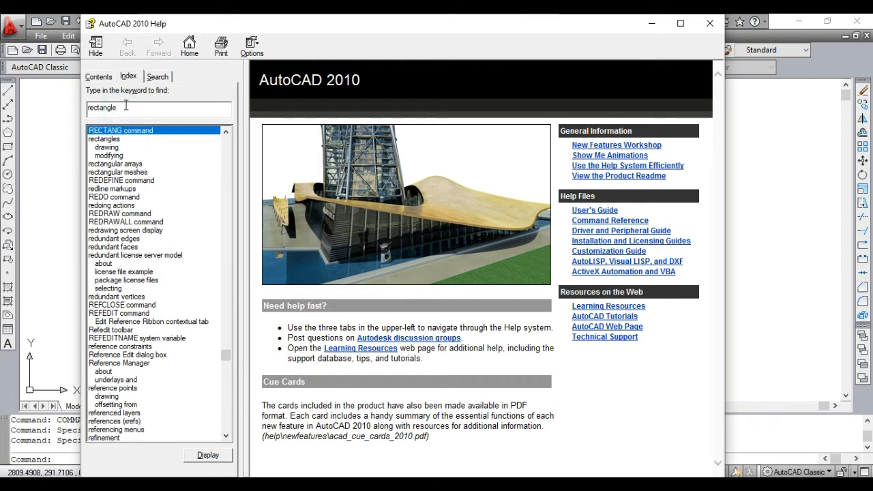
key("BackSpace")
key("BackSpace")
key("BackSpace")
key("BackSpace")
double_click(124, 131)
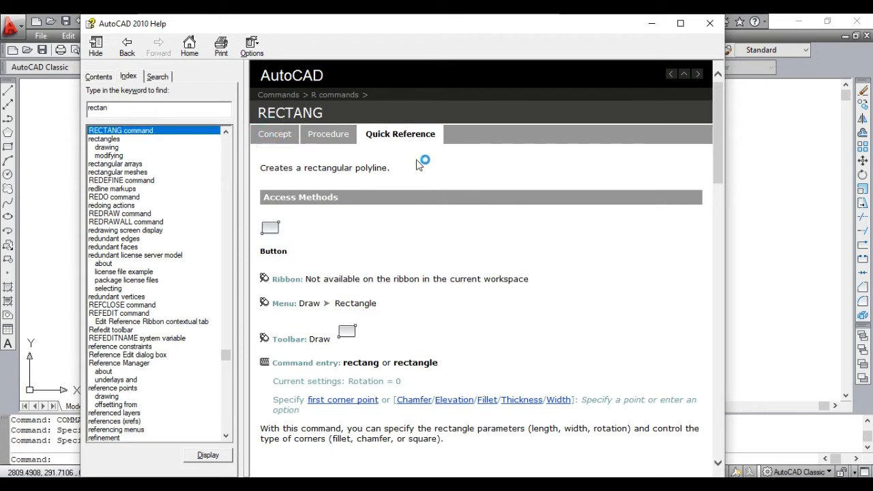
left_click(285, 139)
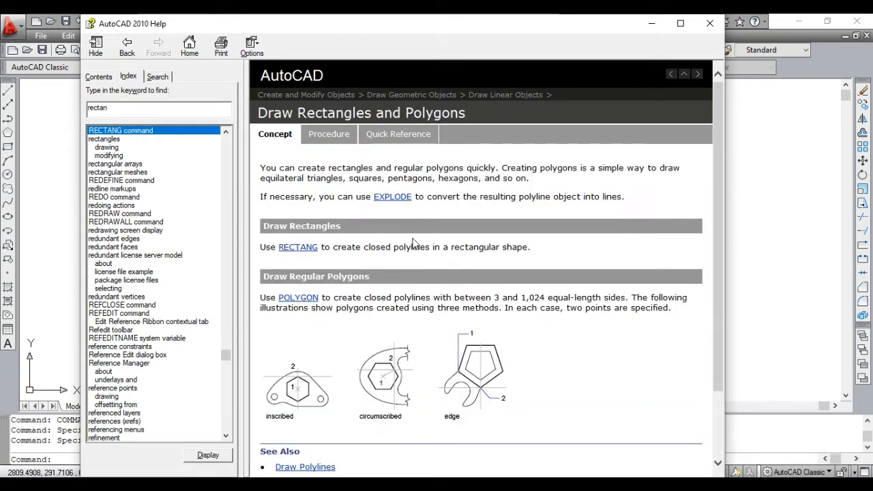
Step: Move the help window aside and draw a single line from about (1066, 1754) to (1734, 1725)
left_click_drag(315, 31, 240, 41)
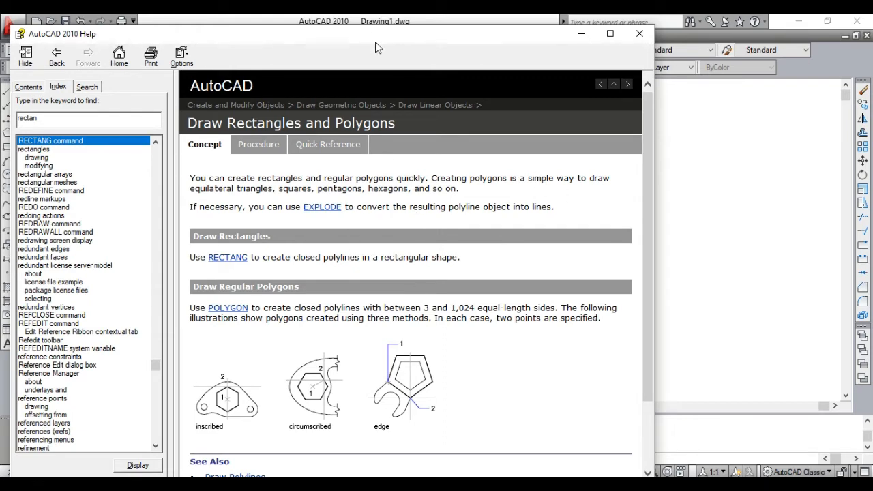
left_click_drag(375, 34, 440, 336)
left_click(304, 229)
key("Escape")
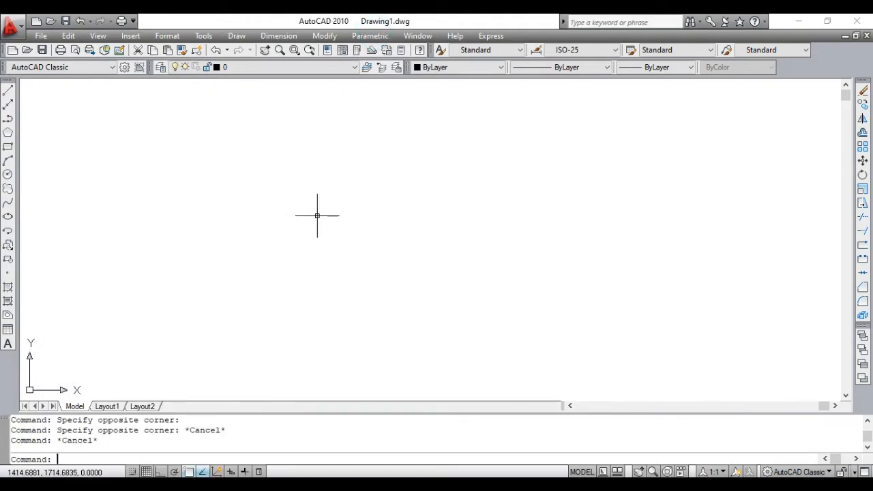
key("Escape")
type("l")
key("Return")
left_click(272, 211)
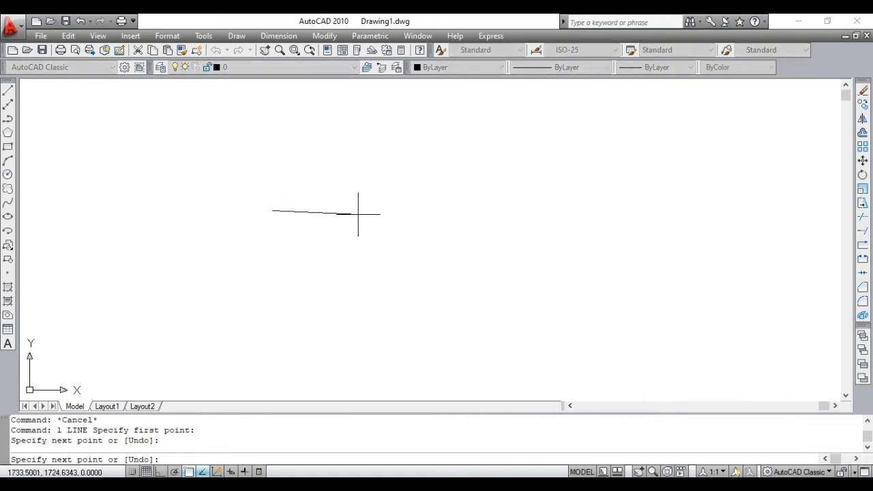
left_click(358, 214)
key("Return")
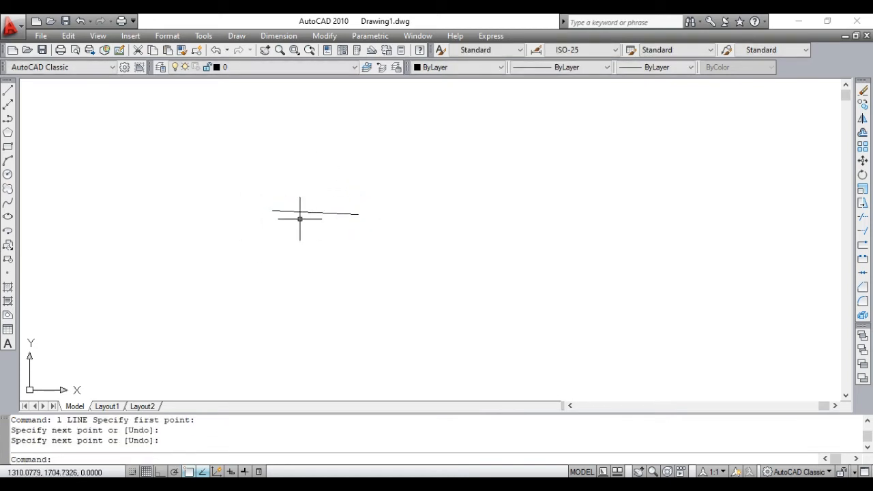
Step: Open the Properties palette beside the line, inspect the line's object type and properties, and deselect it
type("pr")
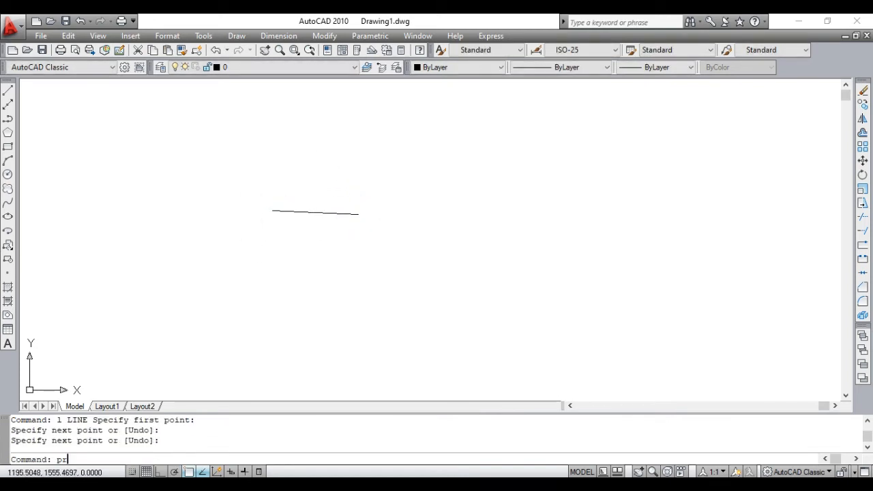
key("Return")
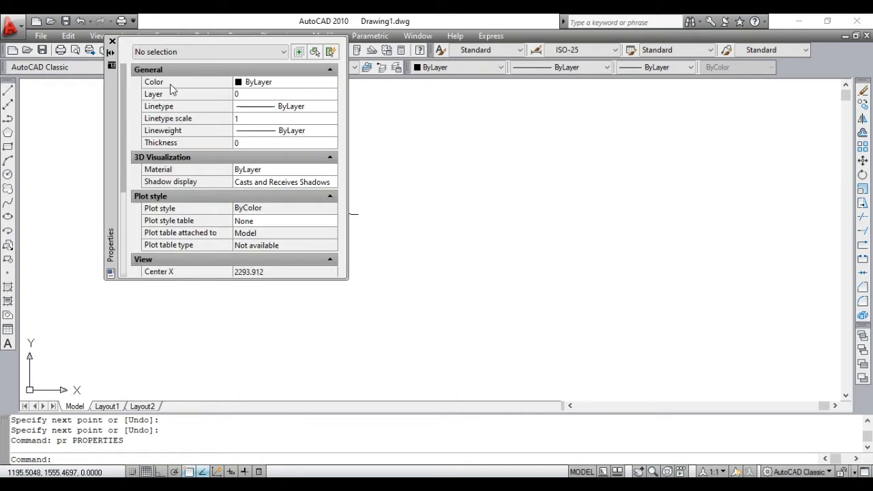
left_click_drag(112, 113, 455, 164)
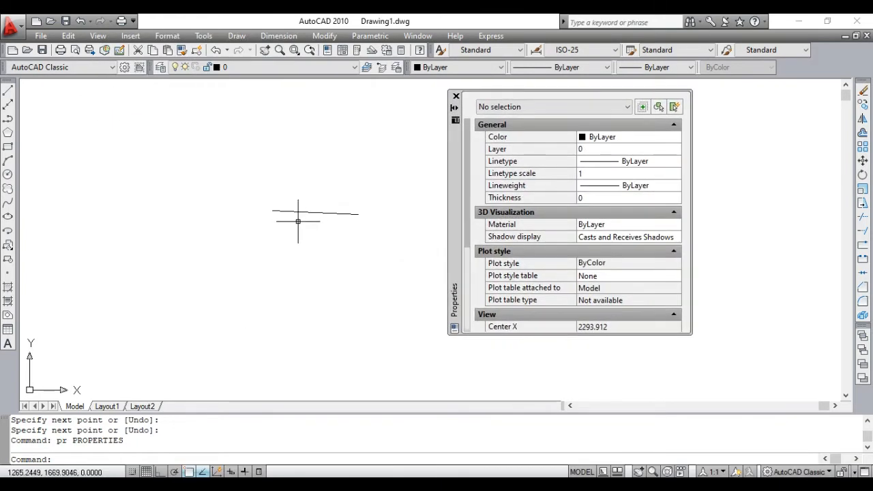
left_click(302, 212)
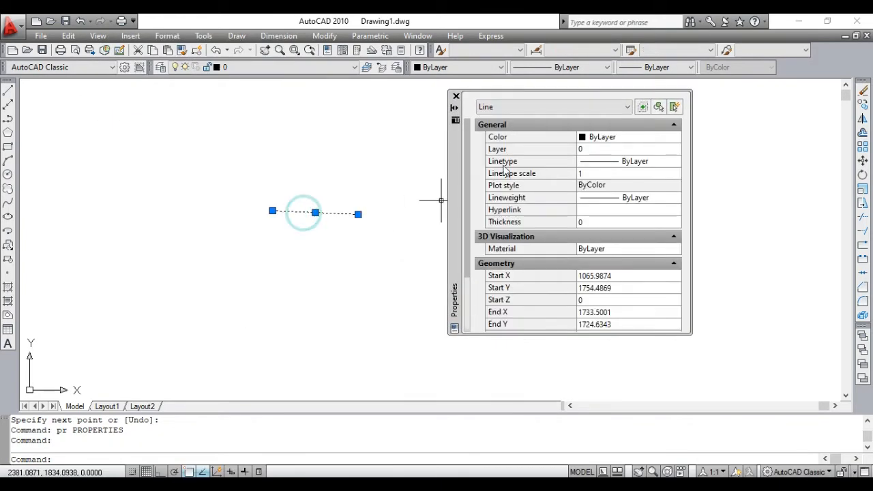
left_click(492, 109)
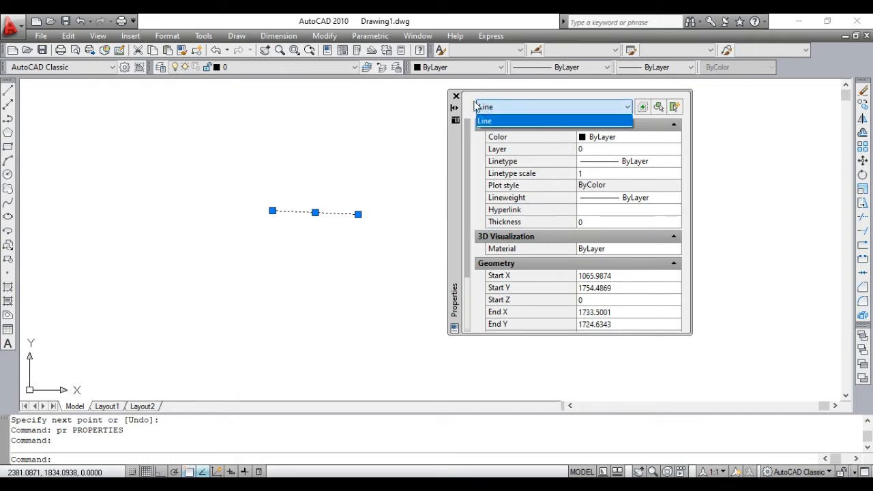
left_click(469, 96)
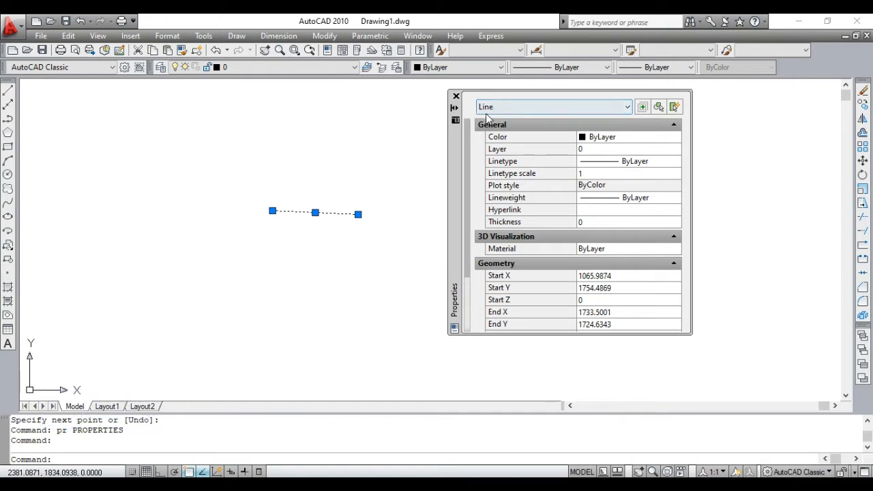
key("Escape")
left_click(293, 271)
key("Escape")
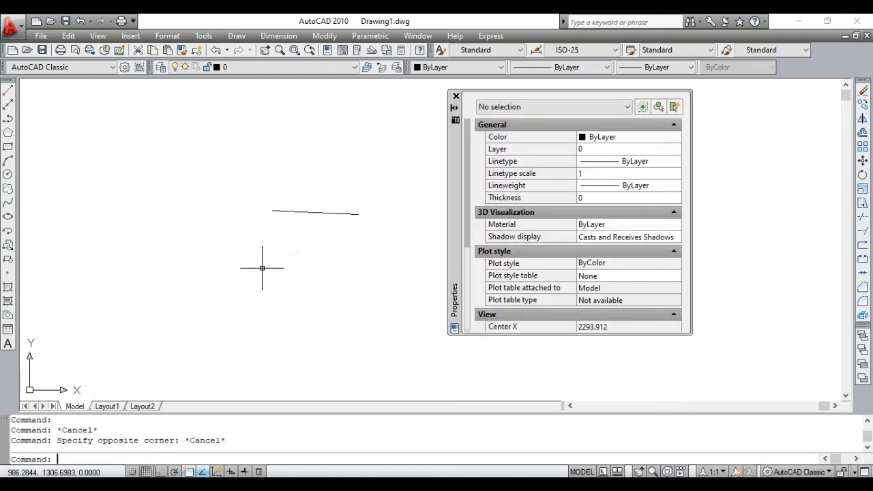
Step: Return to the help window and review the Concept page on drawing rectangles and regular polygons
key("alt+Tab")
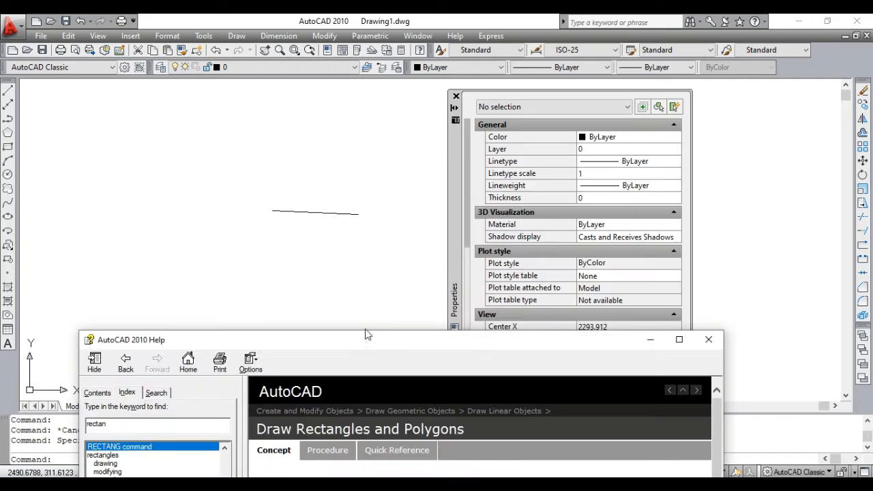
left_click_drag(367, 334, 329, 46)
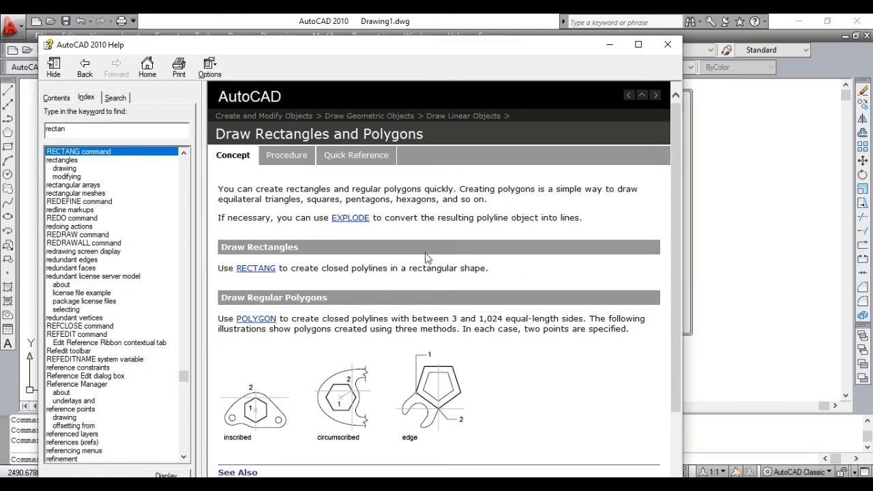
left_click_drag(402, 268, 489, 270)
left_click(522, 279)
scroll(328, 300, "down", 3)
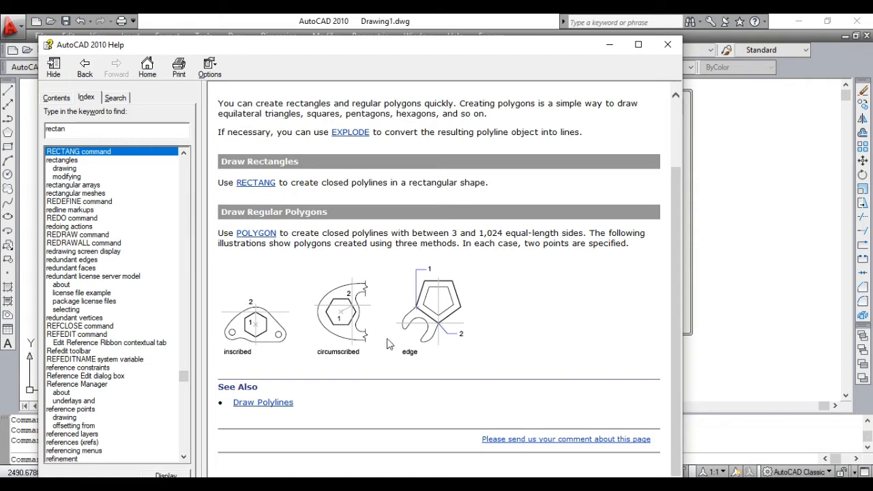
scroll(386, 338, "up", 3)
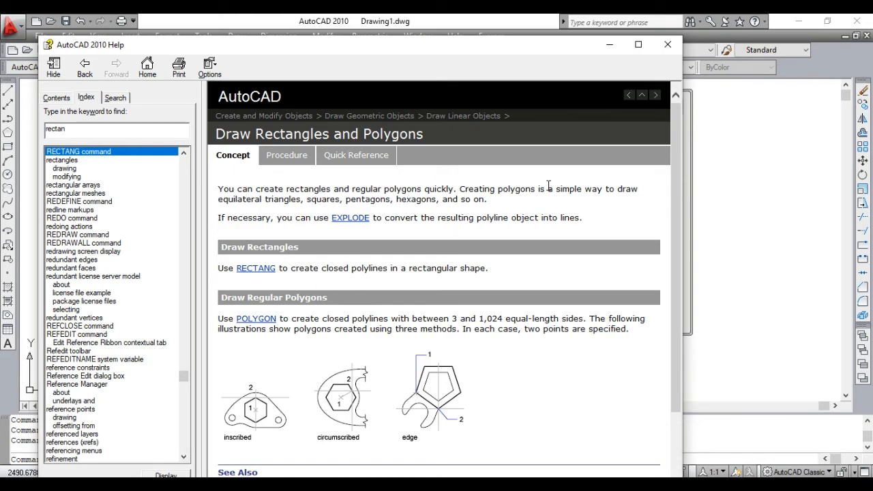
Step: Display the help procedure for drawing a rectangle and locate the Rectangle command among the drawing commands
left_click(291, 156)
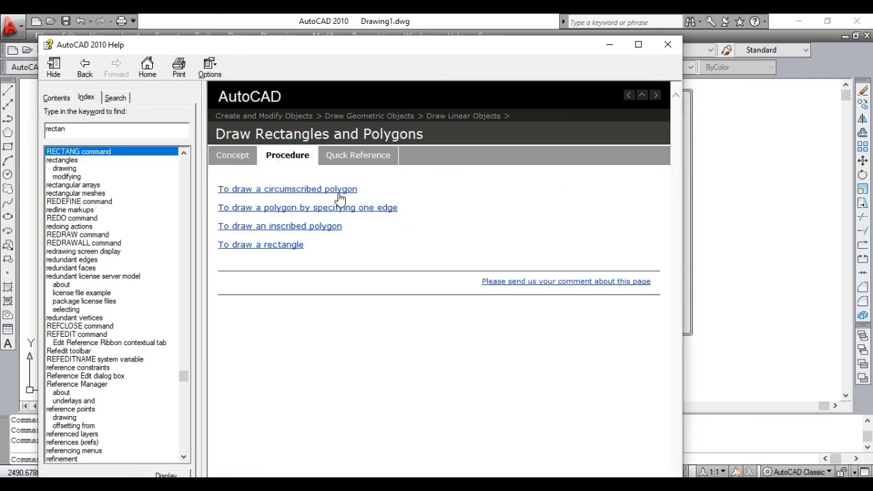
left_click(283, 244)
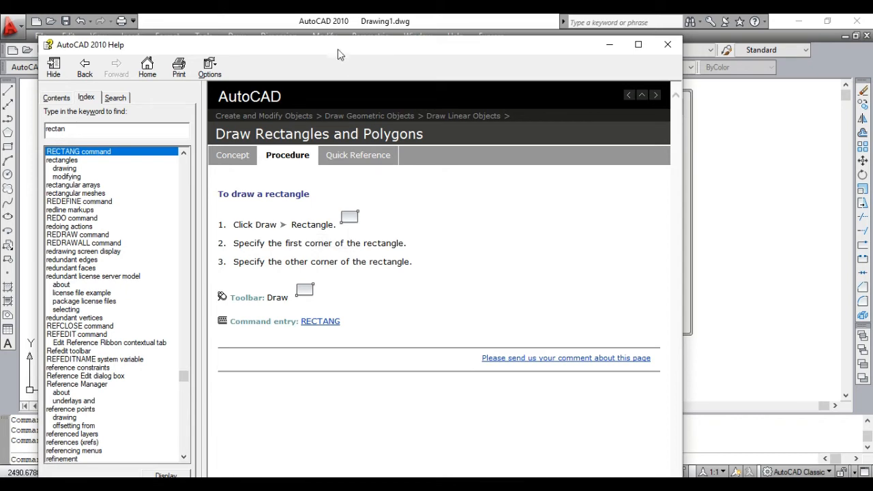
left_click_drag(337, 50, 314, 273)
left_click(240, 36)
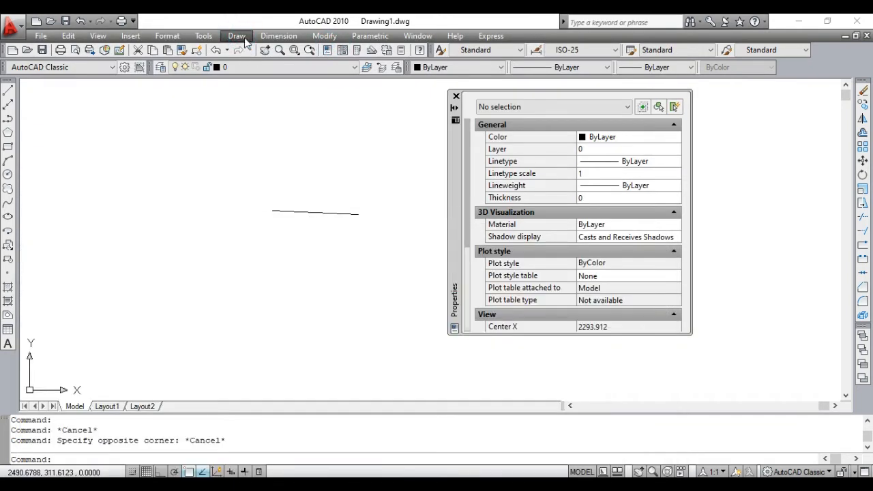
left_click(239, 35)
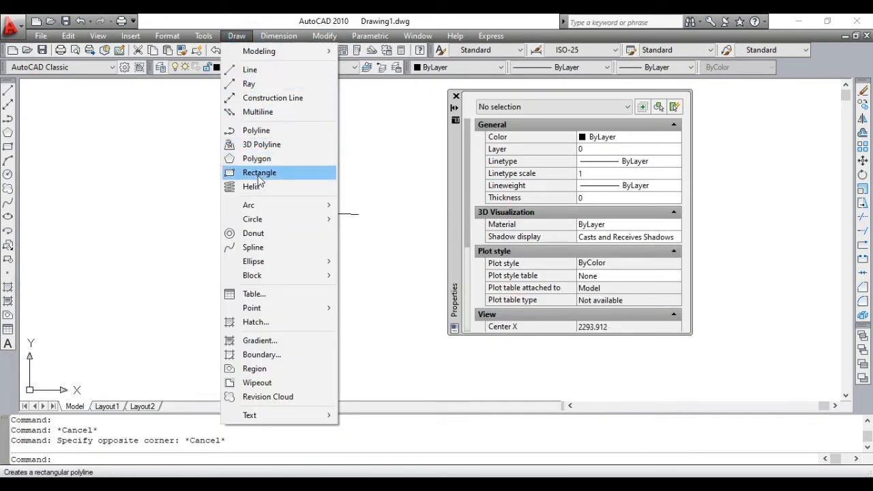
key("alt+Tab")
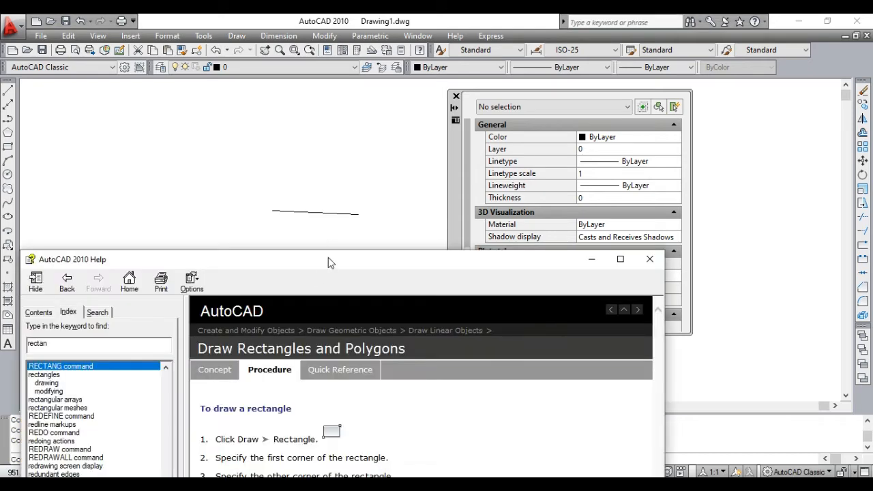
Step: Return to the help window and review the Quick Reference commands and system variables for rectangles and polygons
left_click_drag(332, 258, 388, 52)
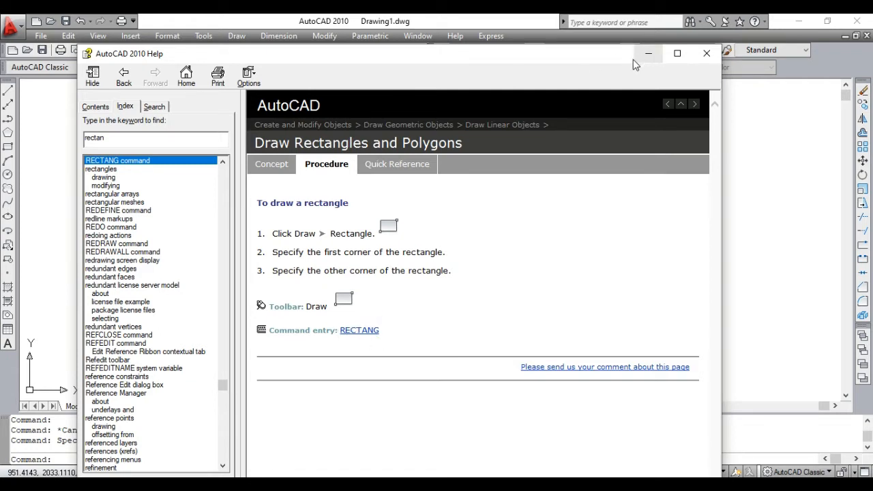
left_click(395, 167)
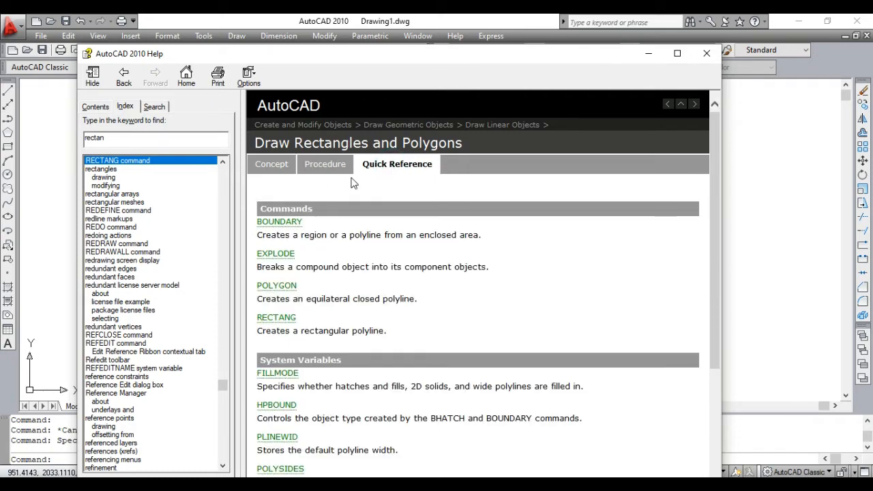
scroll(294, 251, "down", 2)
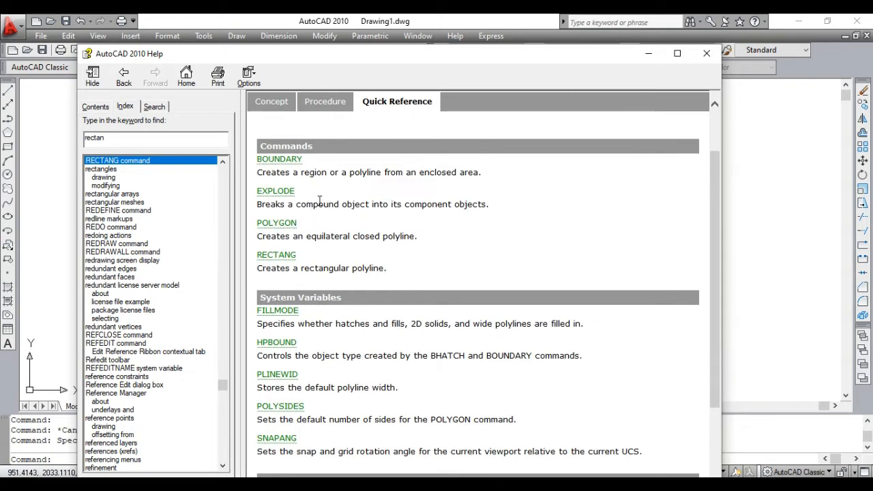
scroll(293, 260, "down", 4)
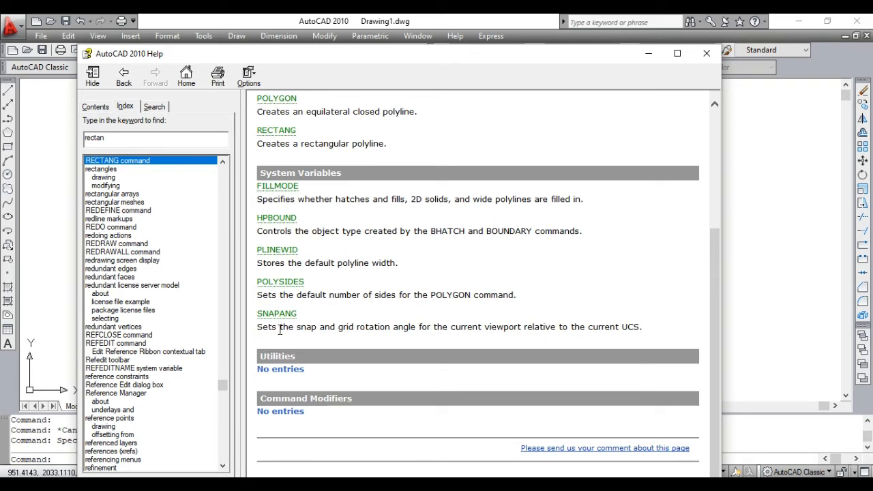
Step: Examine the listed system variables for rectangles and polygons, and return to the Concept page
scroll(280, 330, "up", 3)
scroll(401, 362, "down", 3)
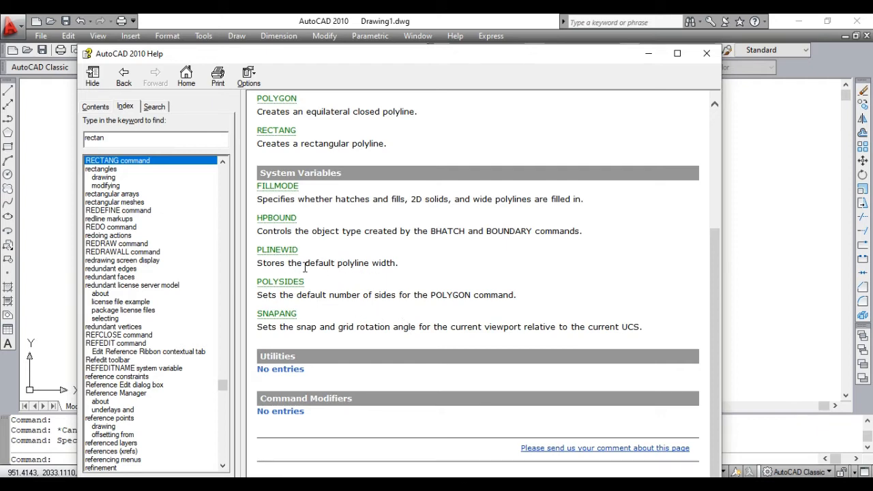
scroll(304, 267, "up", 4)
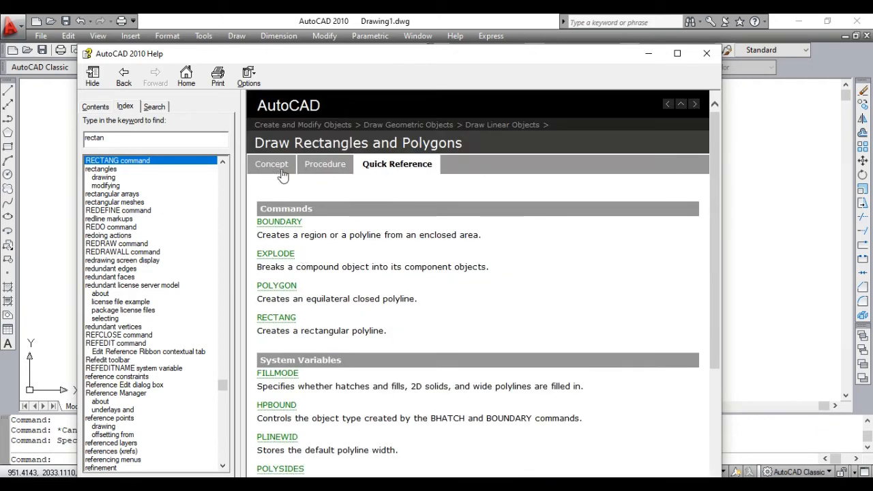
left_click(331, 167)
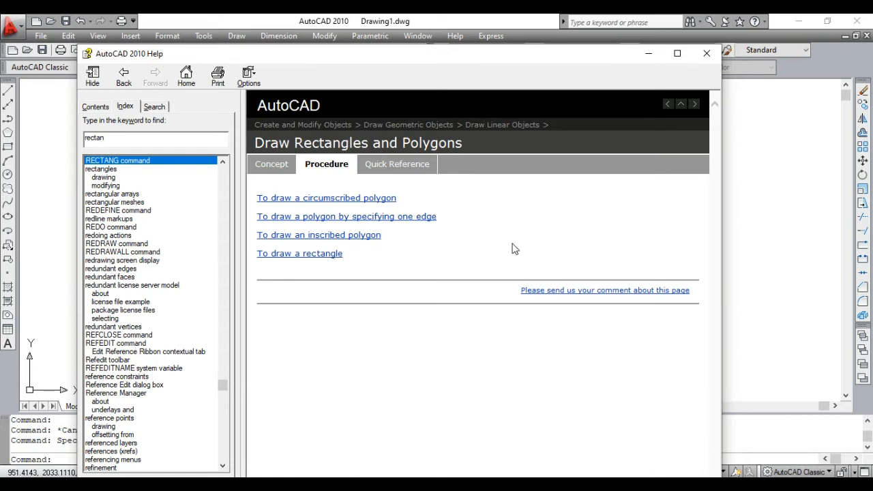
left_click(282, 173)
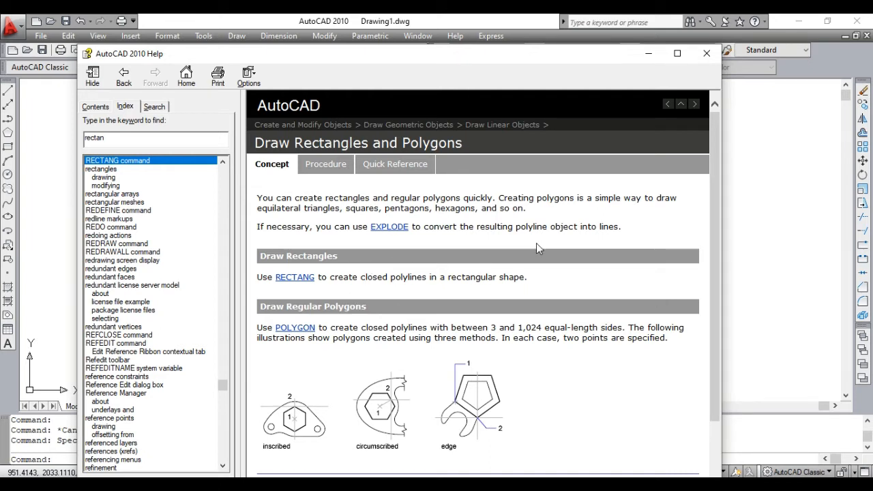
Step: Display the help procedure for drawing a rectangle and minimize the help window after reading it
left_click(329, 165)
left_click(327, 254)
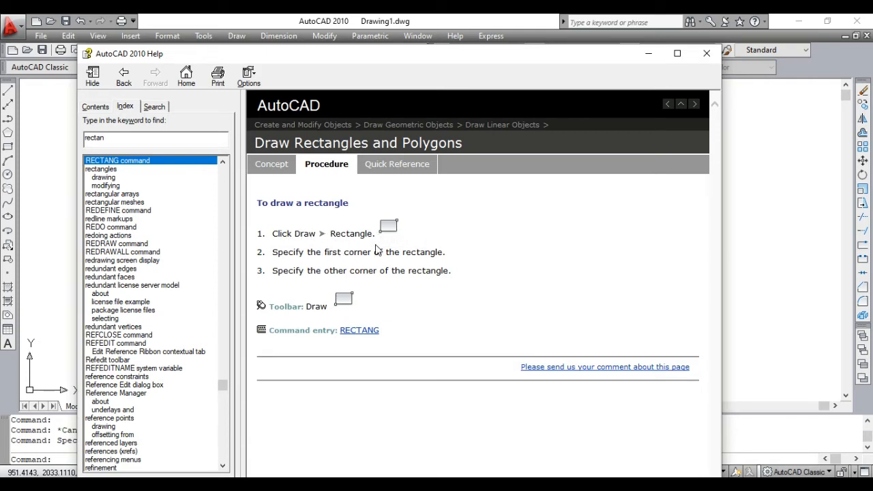
left_click(648, 54)
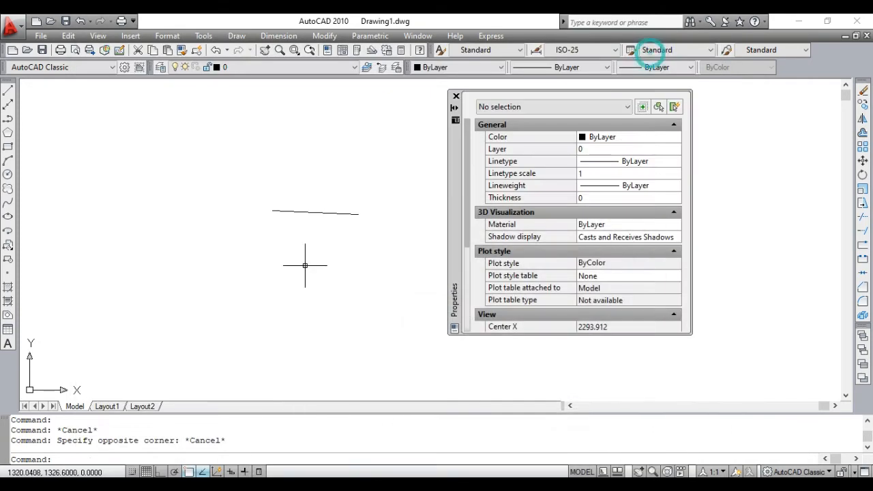
Step: Draw a rectangle below the line, placing its opposite corner 5 units diagonally from the first corner
left_click(238, 37)
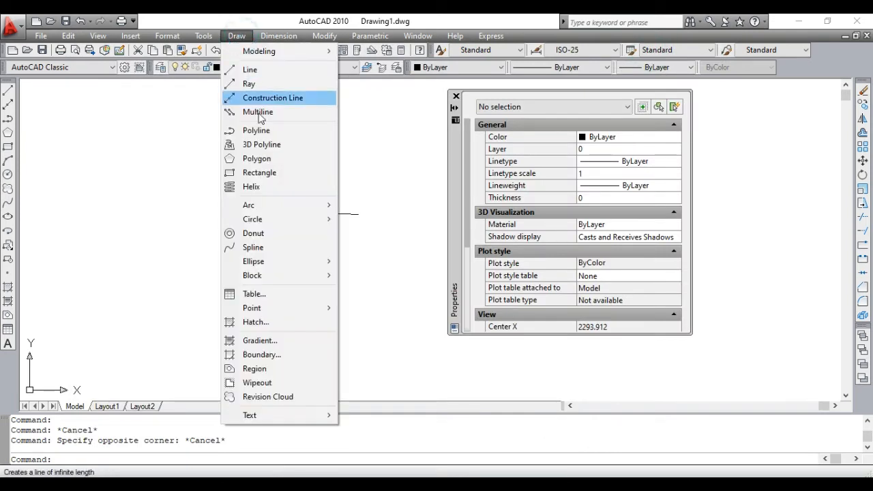
left_click(269, 171)
left_click(225, 314)
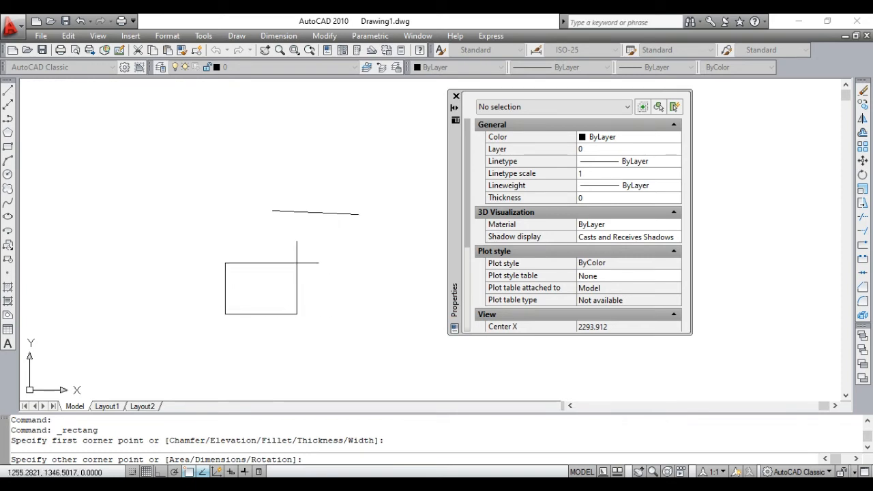
type("5")
key("Return")
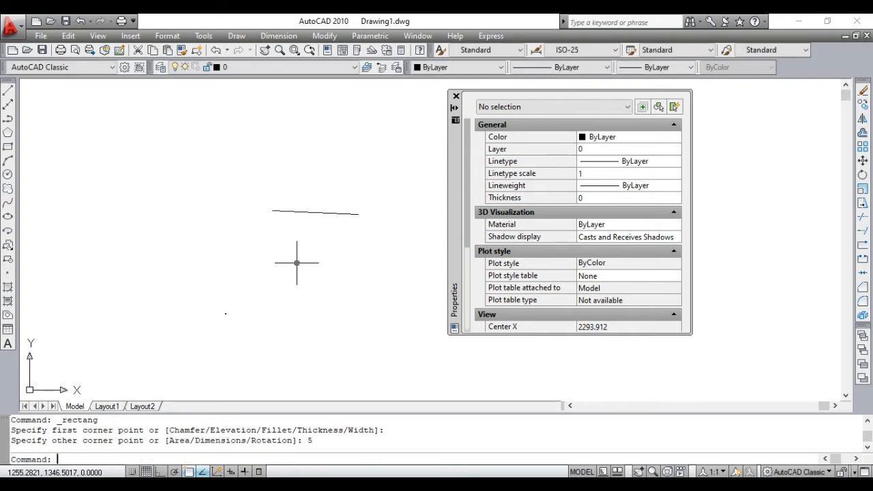
Step: Draw a horizontal line about 4.5 units long above the small rectangle, with Ortho on
scroll(243, 299, "up", 5)
middle_click_drag(188, 333, 471, 208)
scroll(423, 232, "up", 4)
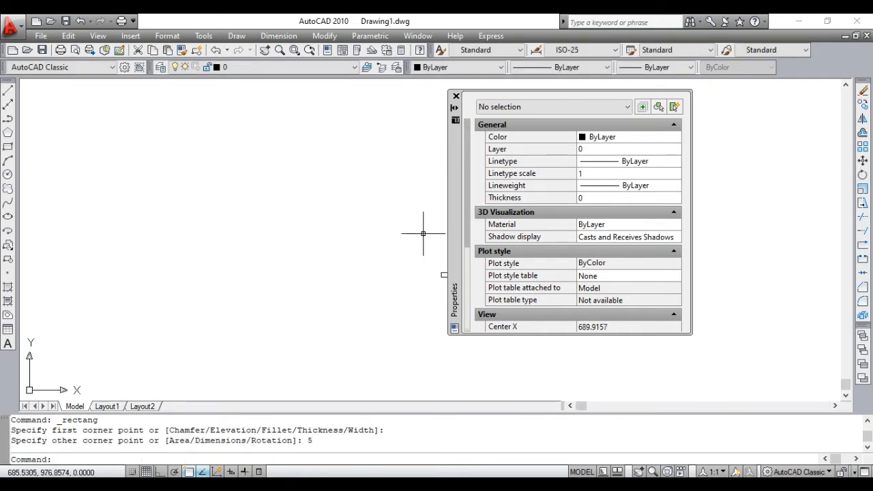
middle_click_drag(413, 239, 174, 242)
scroll(267, 341, "up", 6)
scroll(267, 341, "up", 4)
middle_click_drag(285, 281, 278, 323)
key("Escape")
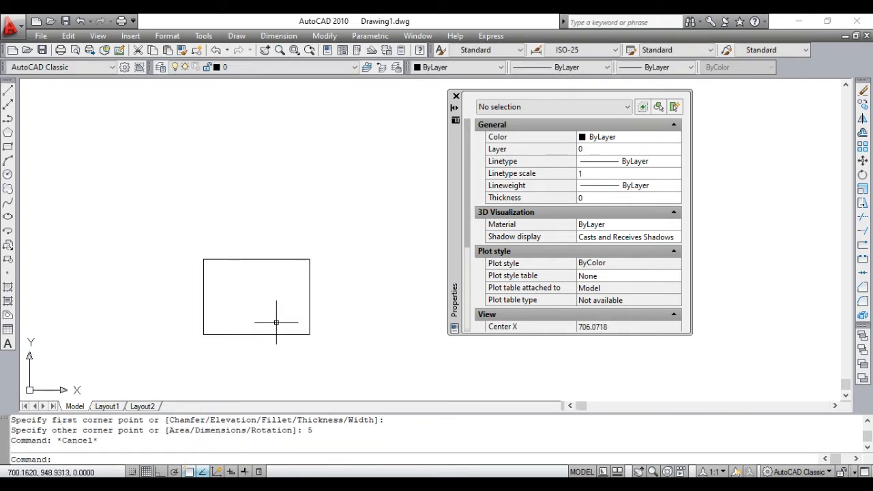
key("Escape")
type("l")
key("Return")
left_click(185, 201)
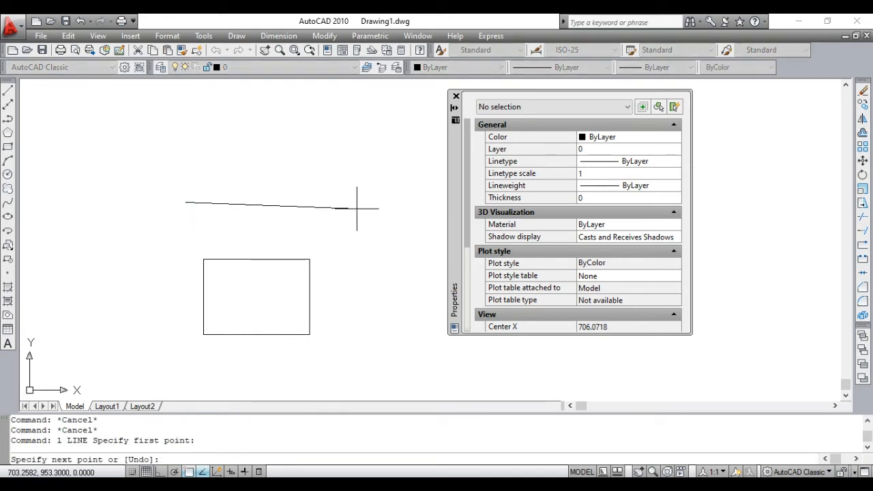
key("F8")
left_click(302, 202)
key("Return")
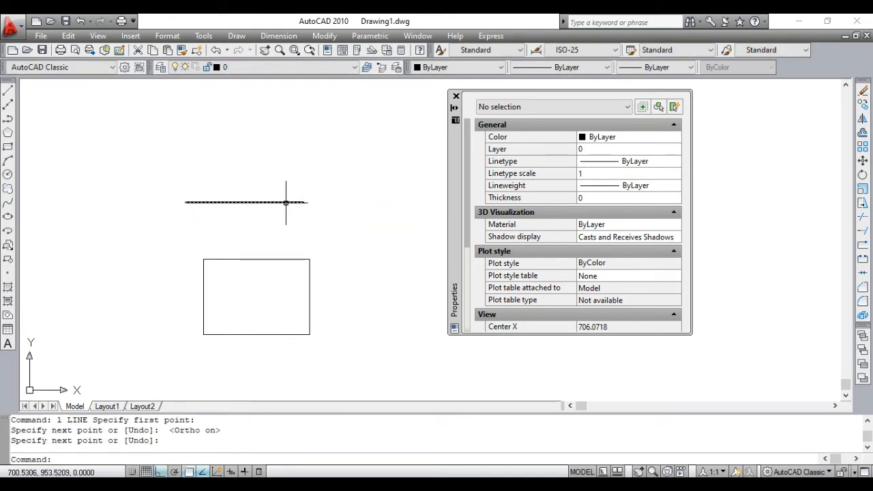
Step: Compare the object types of the horizontal line and the rectangle in the Properties palette
left_click(285, 201)
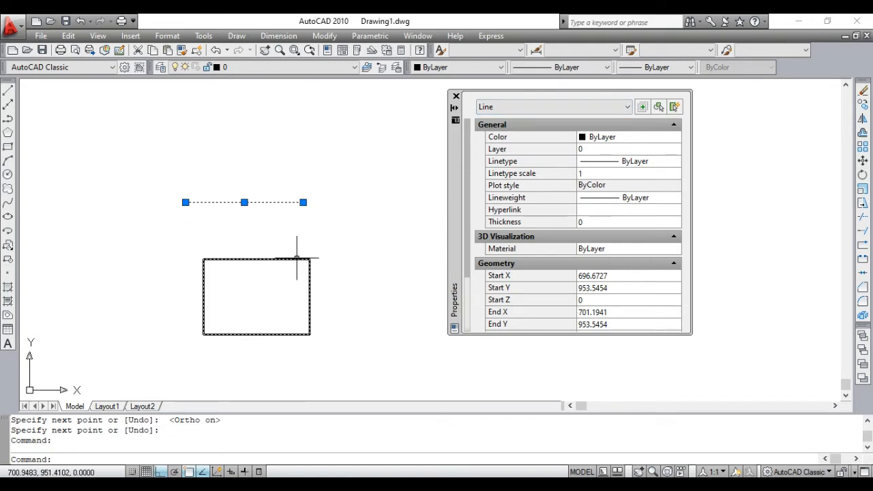
key("Escape")
left_click(290, 260)
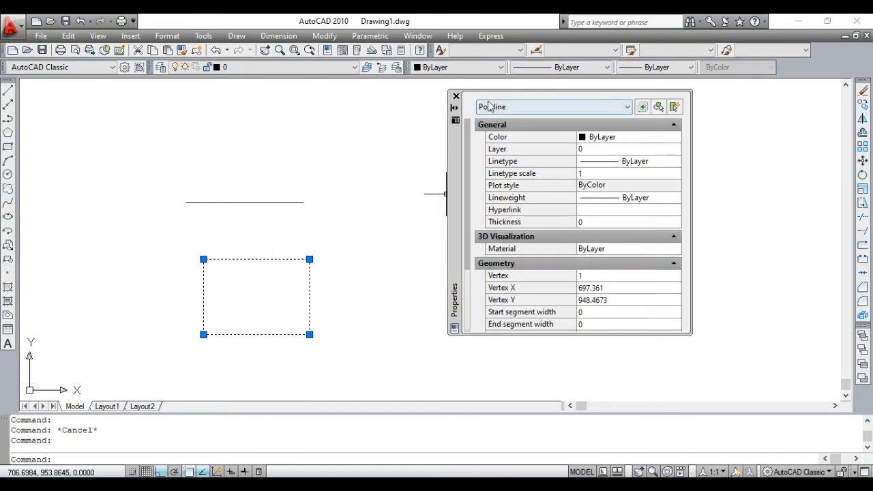
left_click(511, 104)
left_click(510, 104)
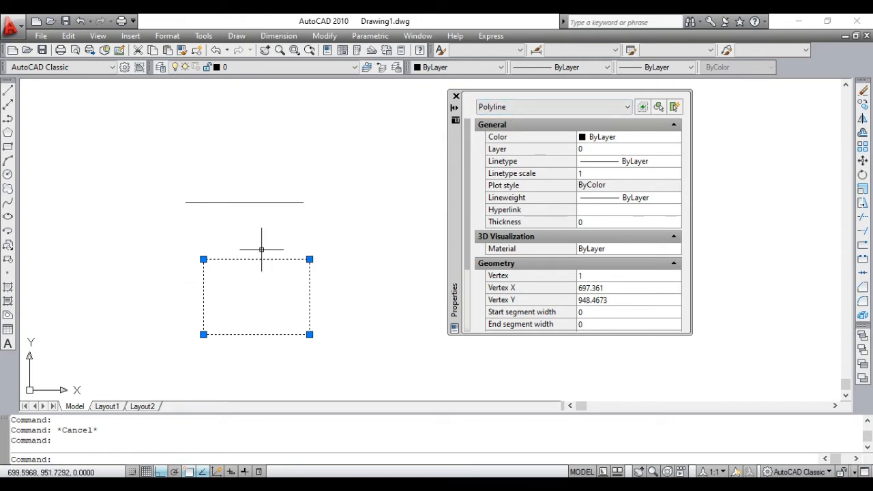
Step: Reopen the help, read the Concept page's note on using EXPLODE on the resulting polyline, and close the help
key("F1")
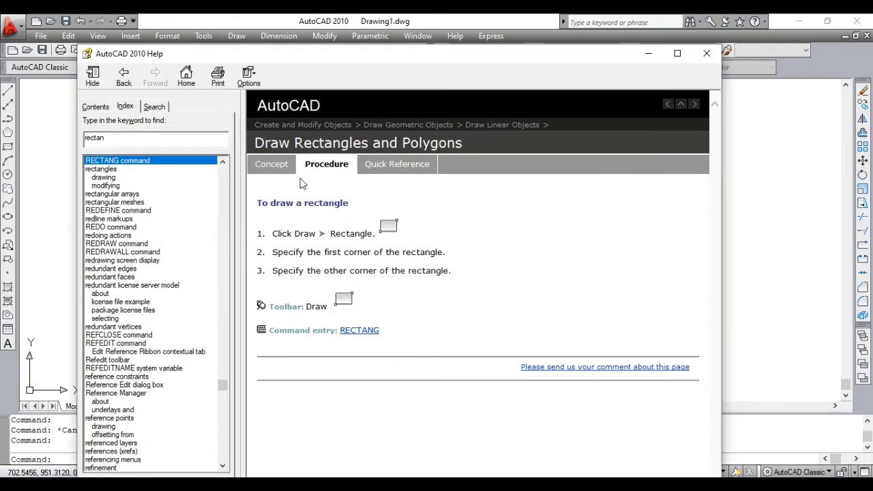
left_click(277, 169)
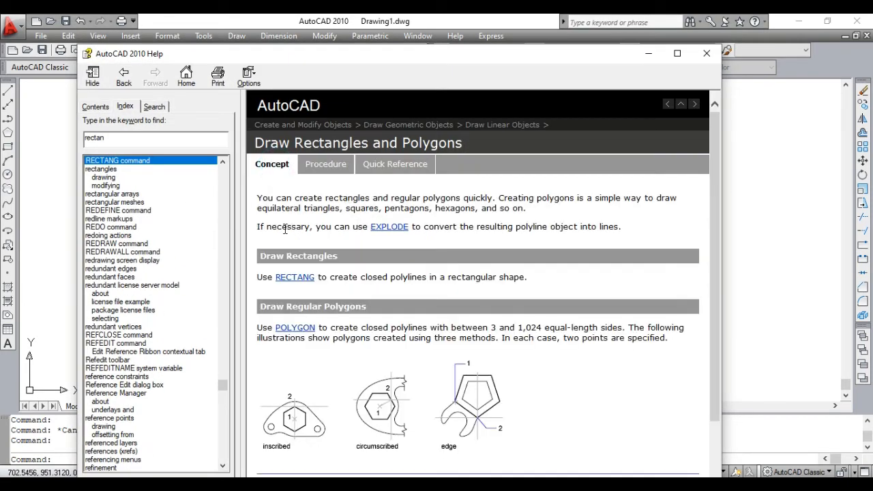
left_click_drag(258, 228, 310, 227)
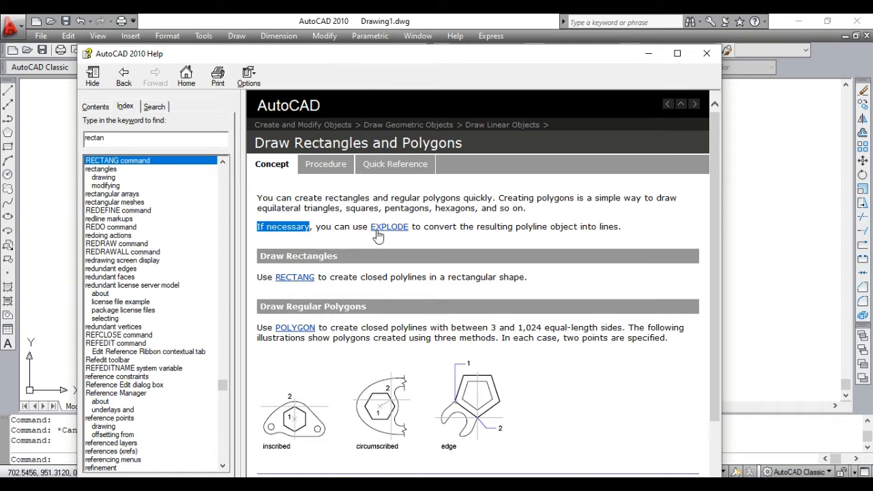
left_click(473, 231)
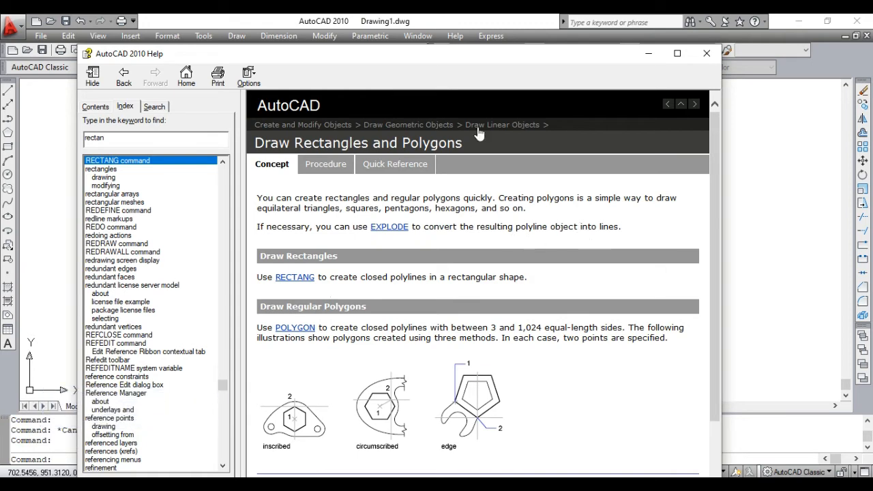
left_click(706, 53)
Step: Select the rectangle by its top edge to examine how its sides behave as one object, and deselect it
key("Escape")
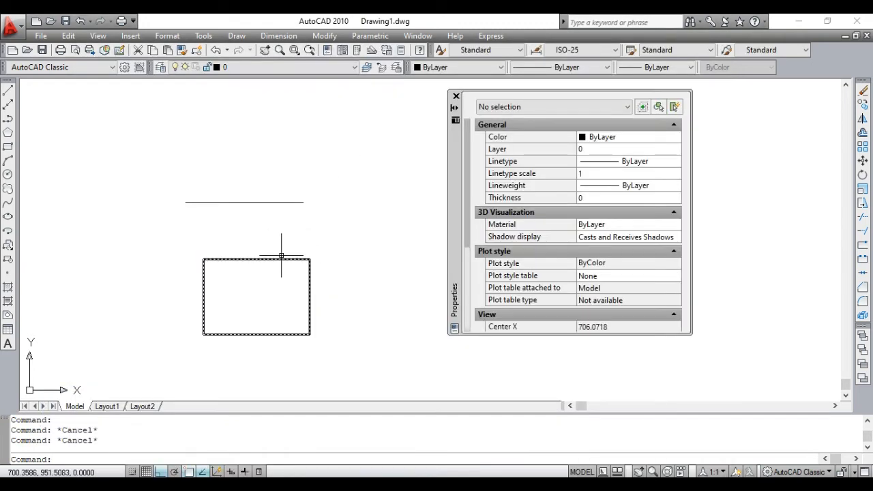
left_click(279, 257)
left_click(256, 259)
key("Escape")
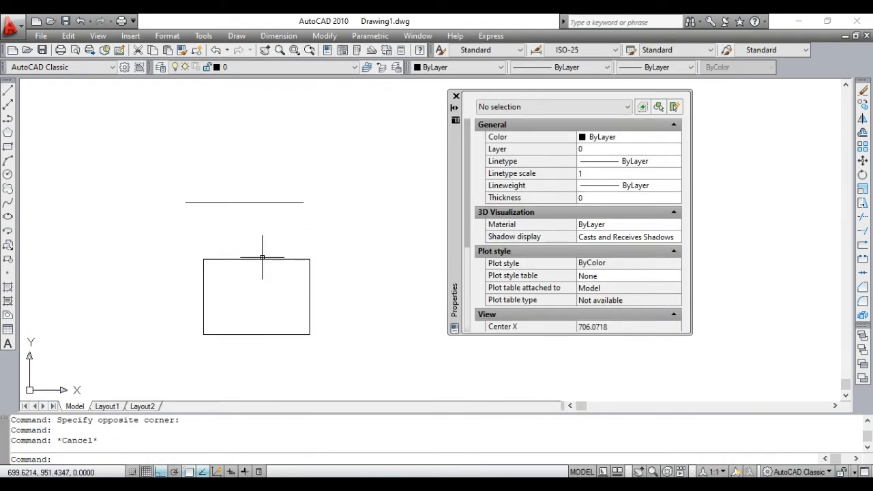
left_click(253, 260)
key("Escape")
left_click(255, 258)
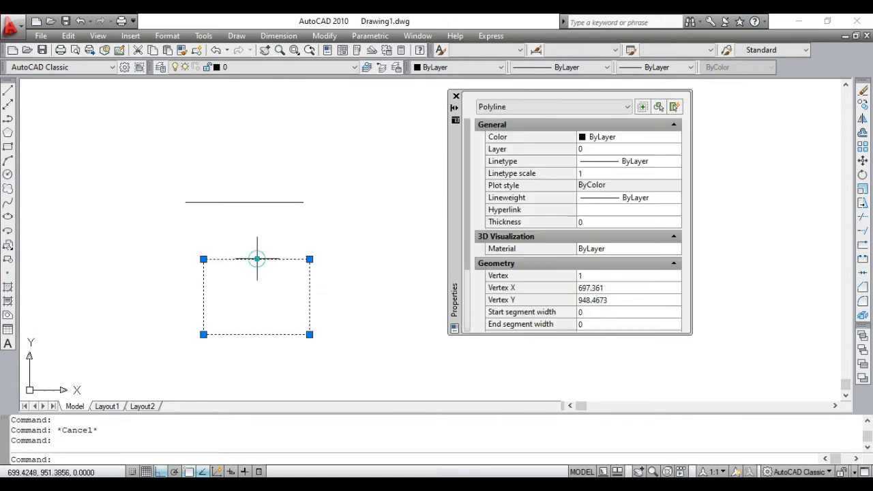
key("Escape")
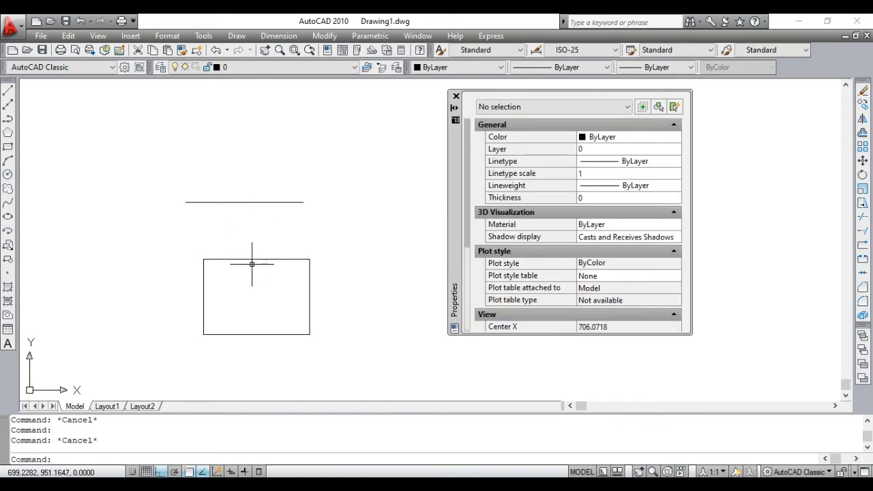
left_click(251, 259)
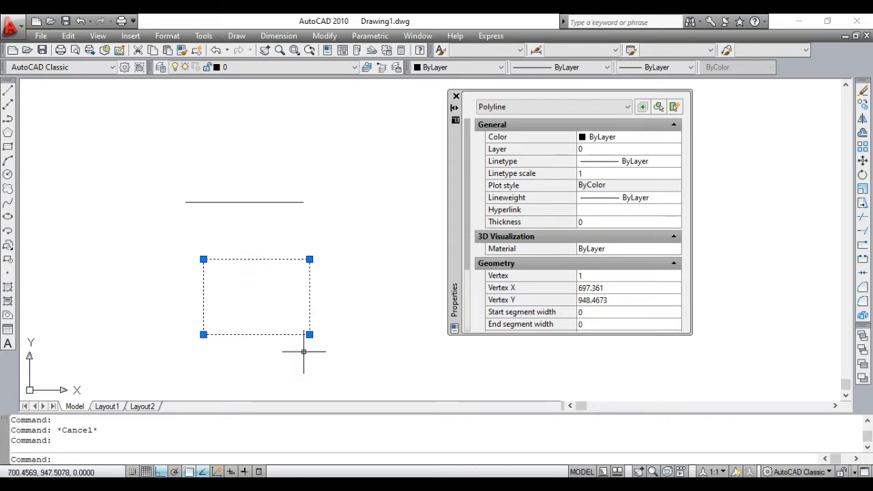
key("Escape")
key("Escape")
key("Escape")
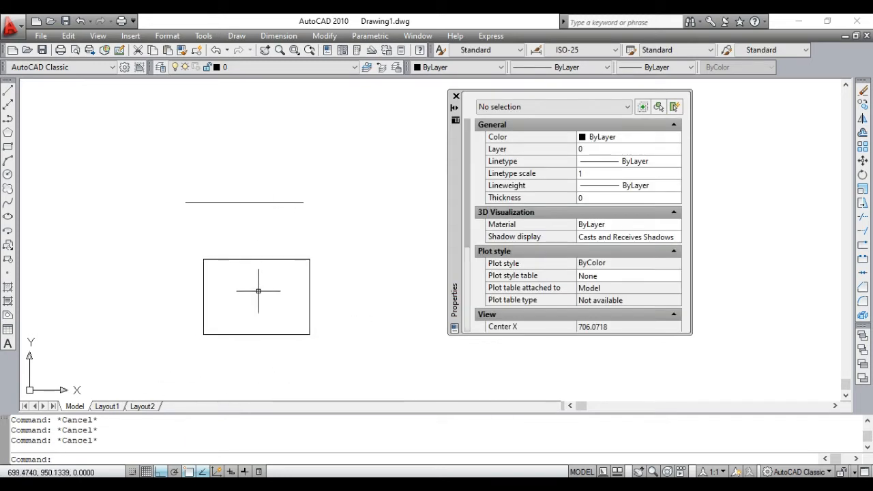
Step: Explode the rectangle into separate lines
type("x")
key("Return")
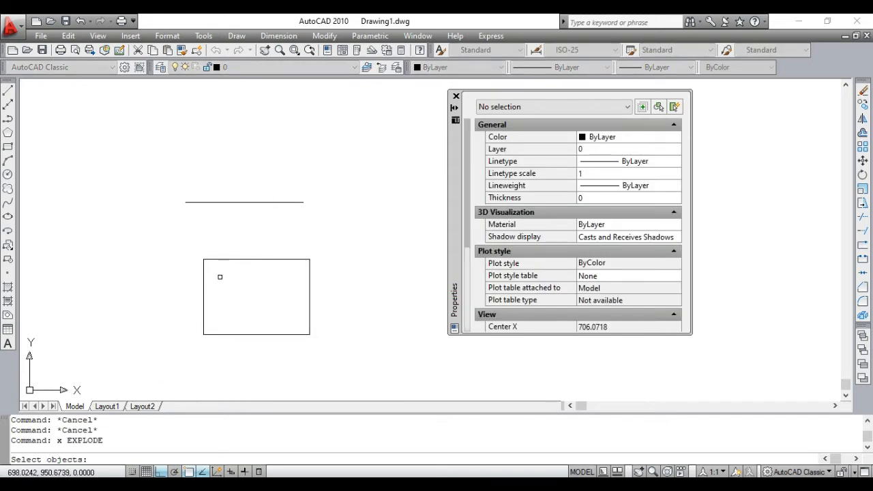
left_click(202, 266)
key("Return")
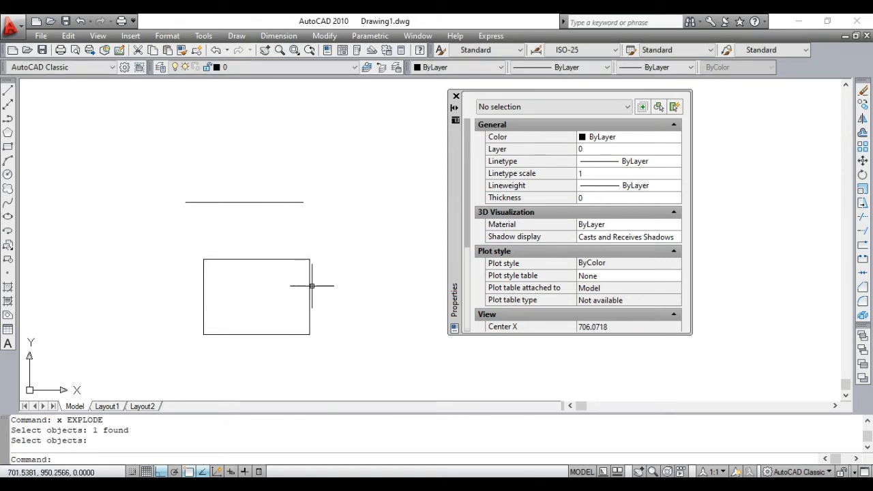
Step: Select the exploded rectangle's top, right and bottom sides individually and check their object type
left_click(292, 259)
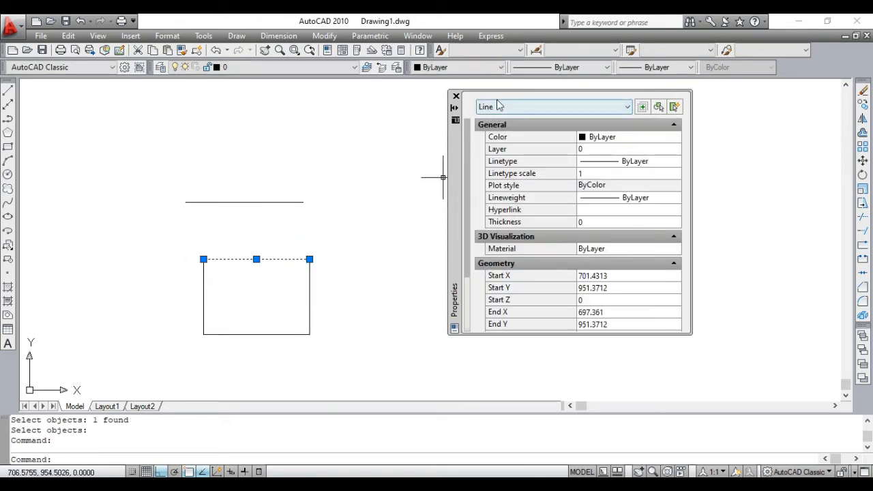
key("Escape")
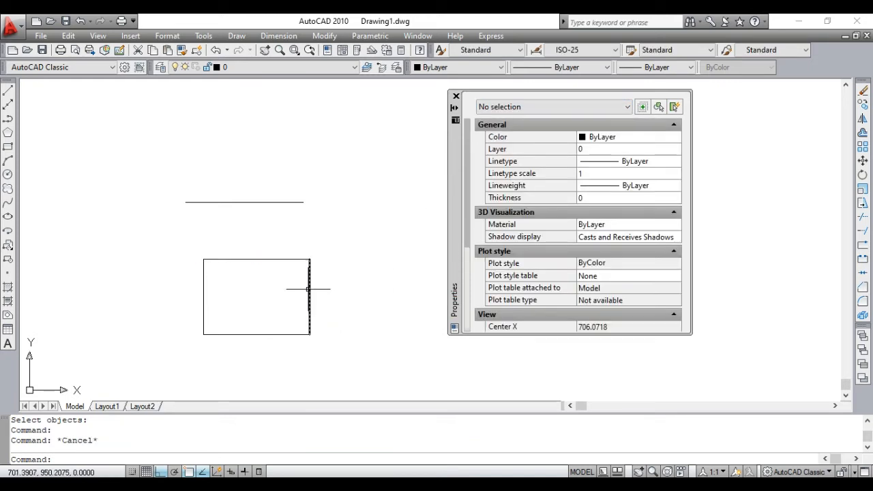
left_click(310, 280)
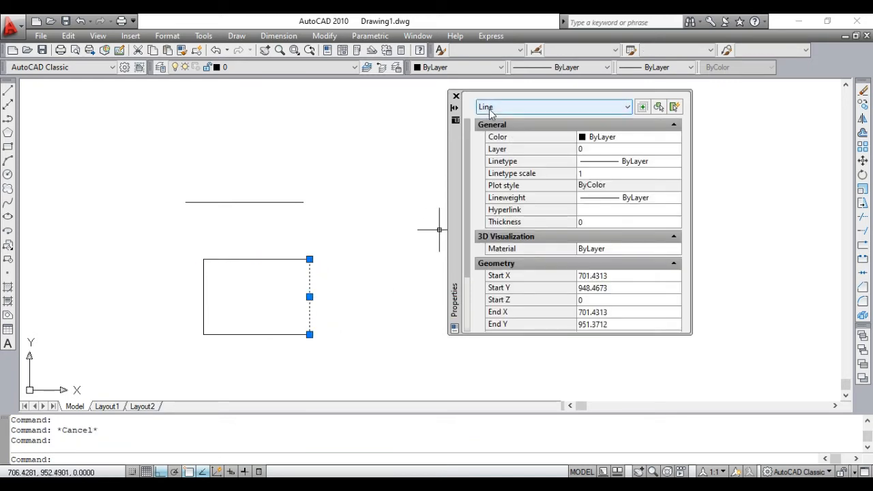
key("Escape")
left_click(309, 282)
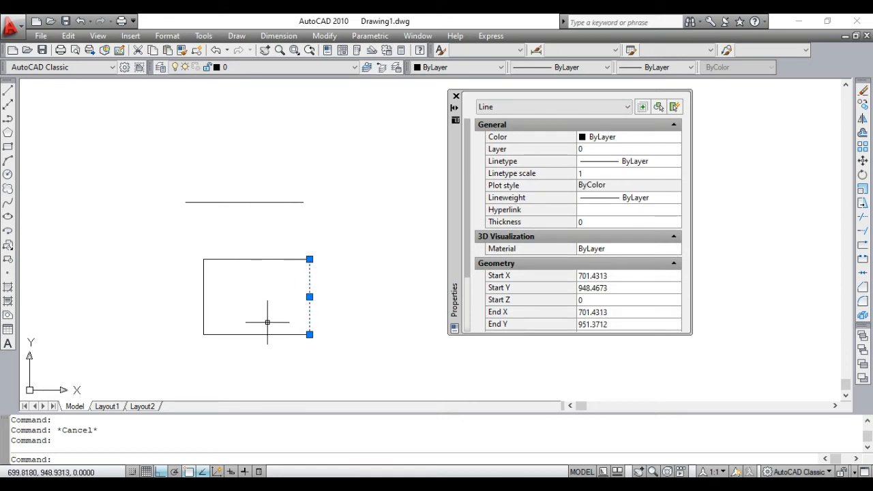
key("Escape")
left_click(263, 334)
key("Escape")
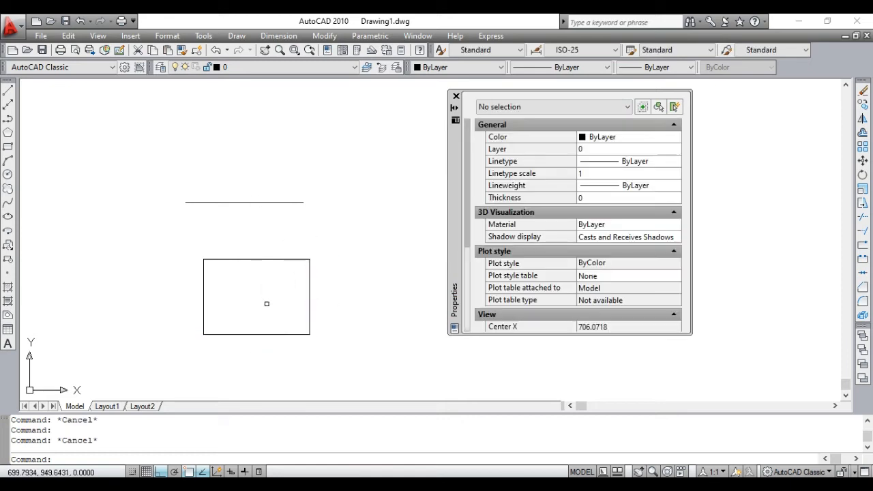
Step: Undo the explosion of the rectangle and select it again to check its object type
key("ctrl+z")
key("Escape")
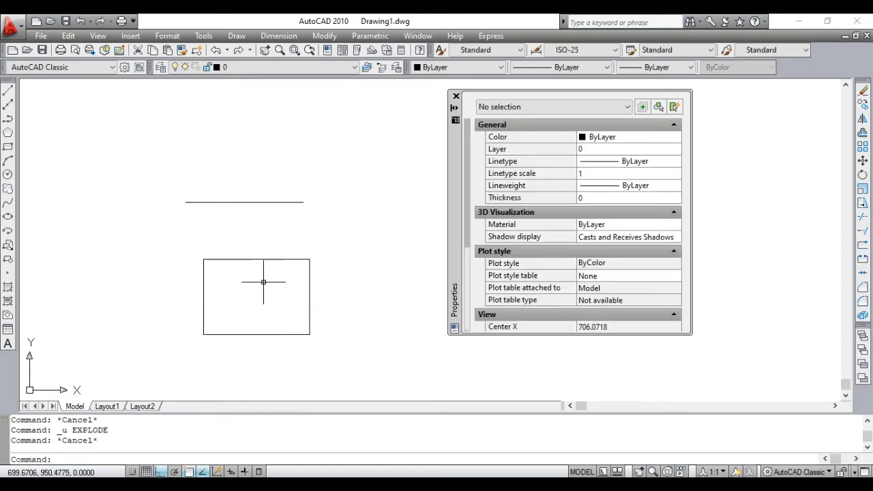
left_click(249, 259)
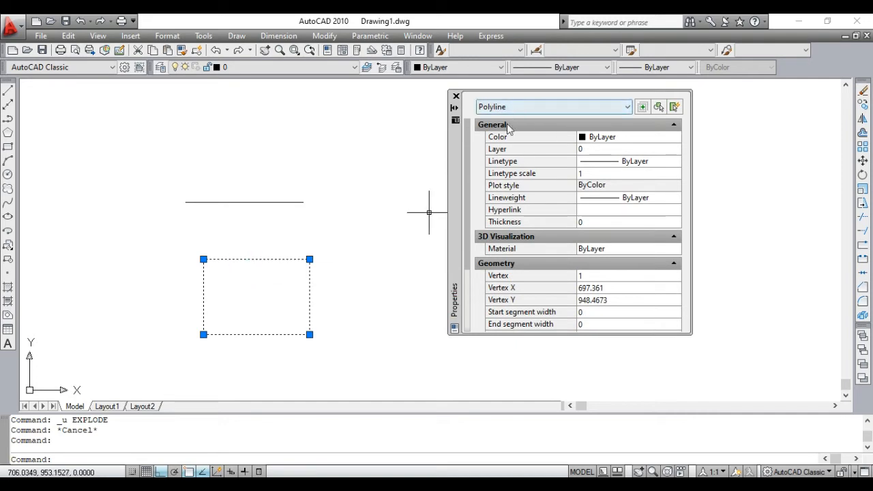
Step: Deselect the rectangle, look up the help procedure for drawing a rectangle, and return to the drawing
key("Escape")
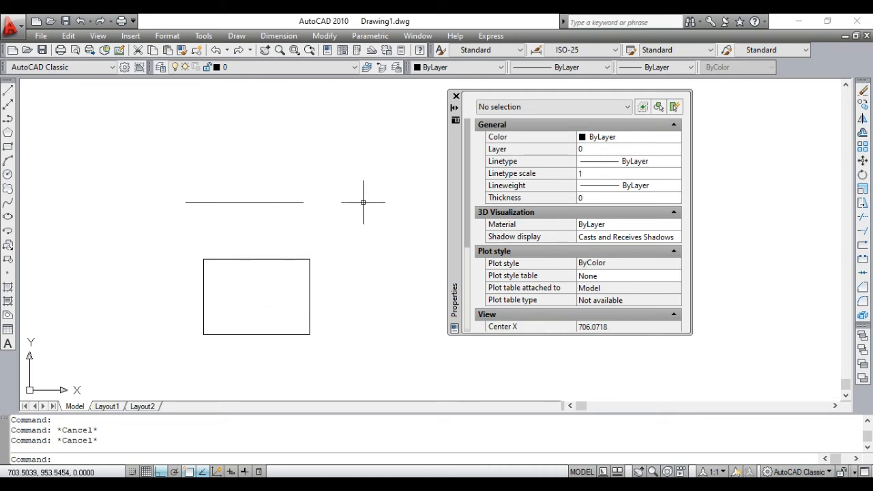
key("F1")
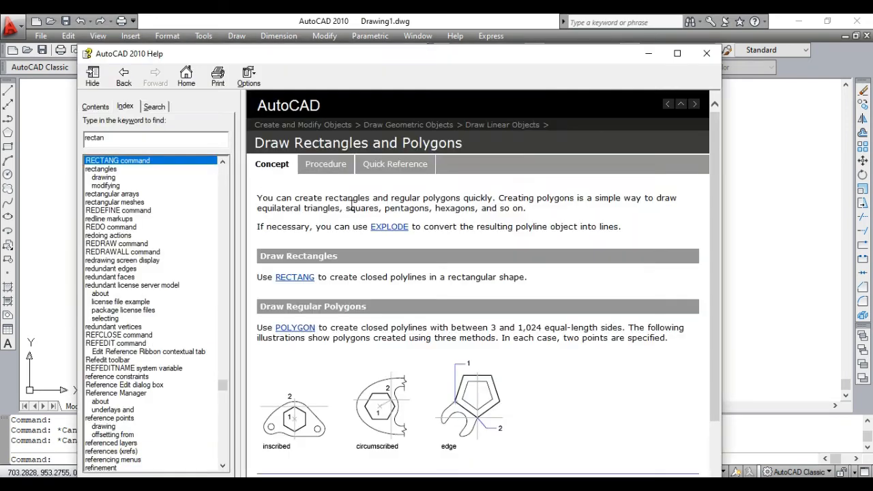
left_click(377, 171)
left_click(345, 171)
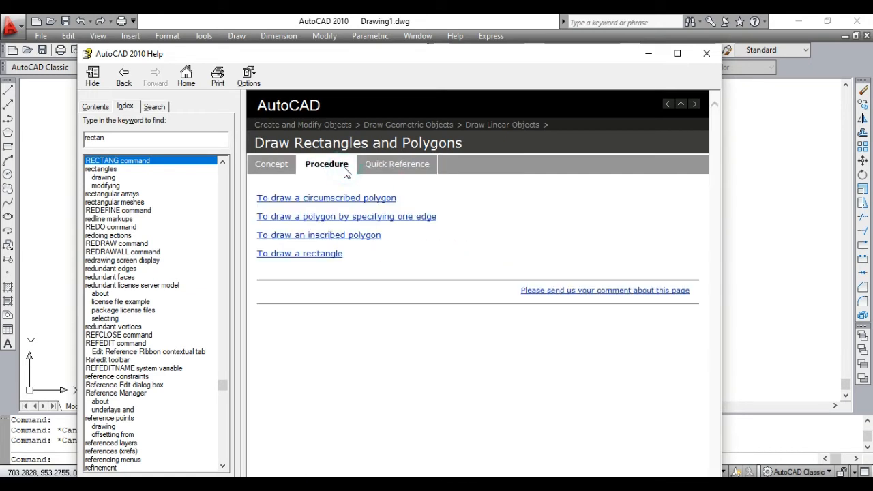
left_click(321, 254)
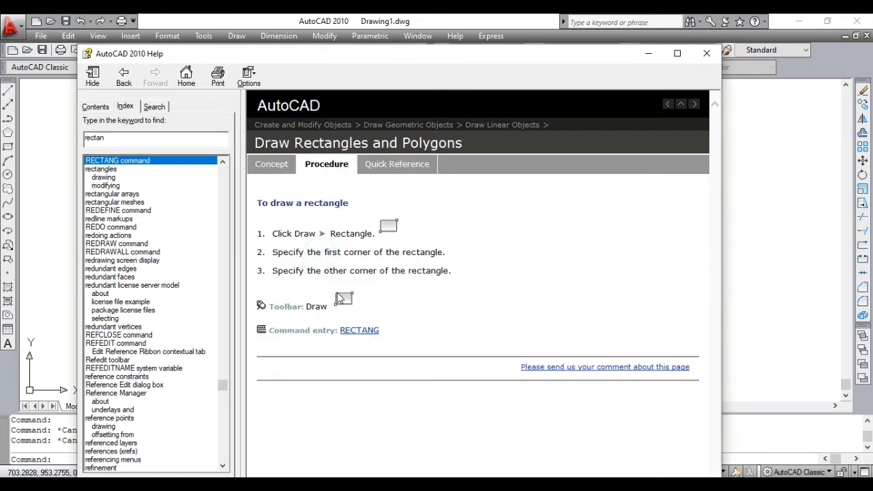
key("alt+Tab")
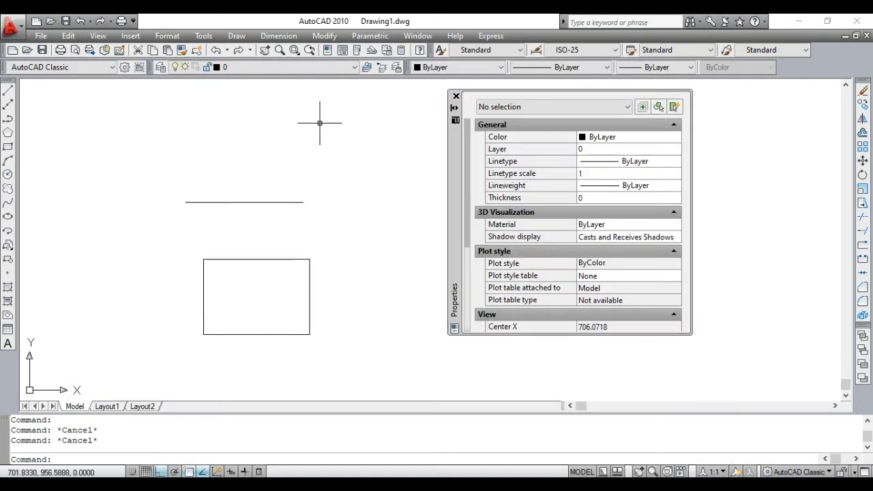
Step: Start a rectangle with its first corner beside the small one, using the Dimensions option with length 5 and width 10
left_click(238, 37)
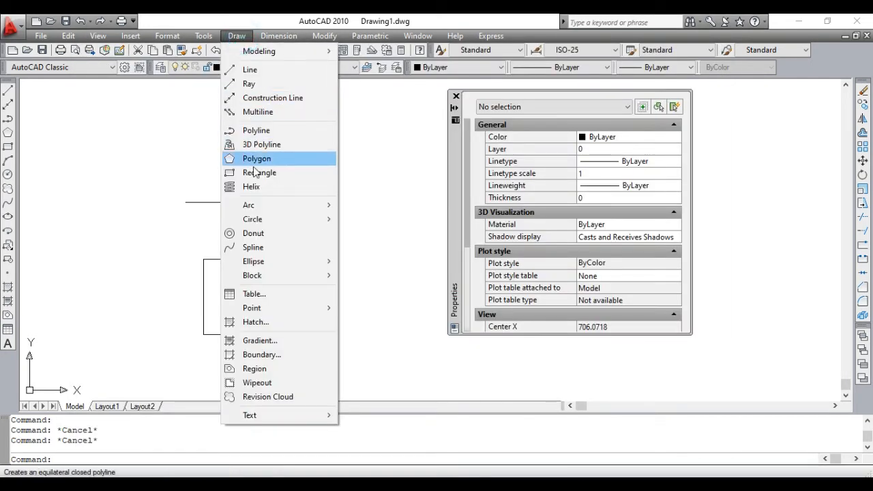
left_click(253, 172)
mouse_move(326, 257)
middle_mouse_down()
mouse_move(205, 257)
mouse_move(189, 273)
middle_mouse_up()
type("rec")
key("Return")
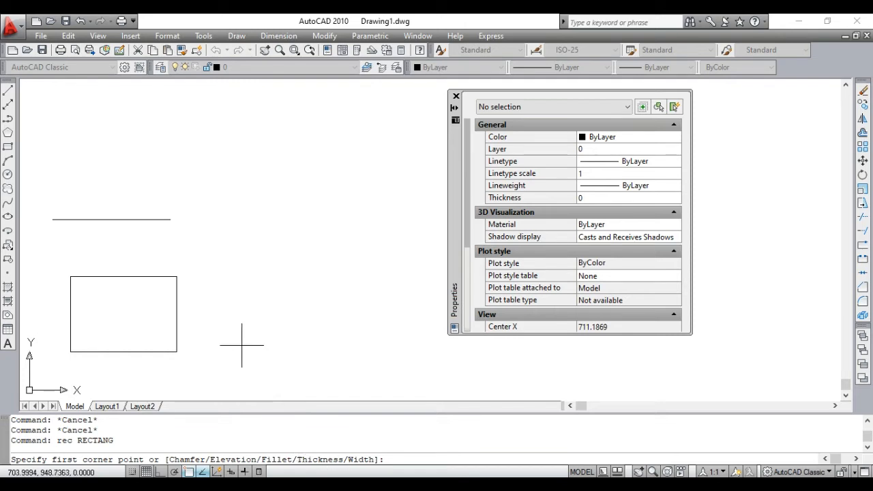
left_click(240, 347)
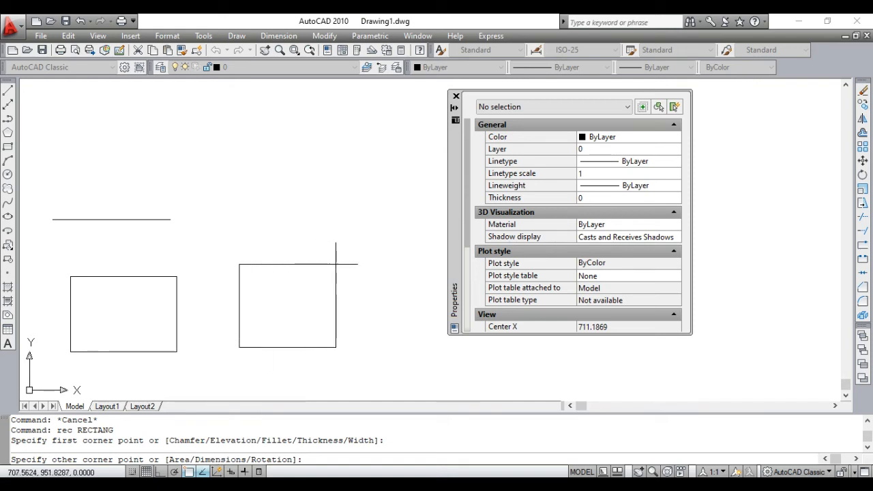
key("Return")
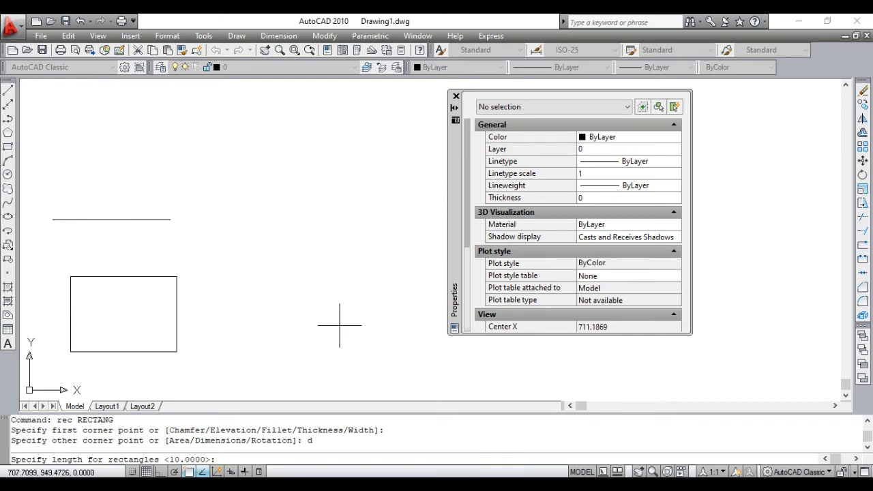
key("Return")
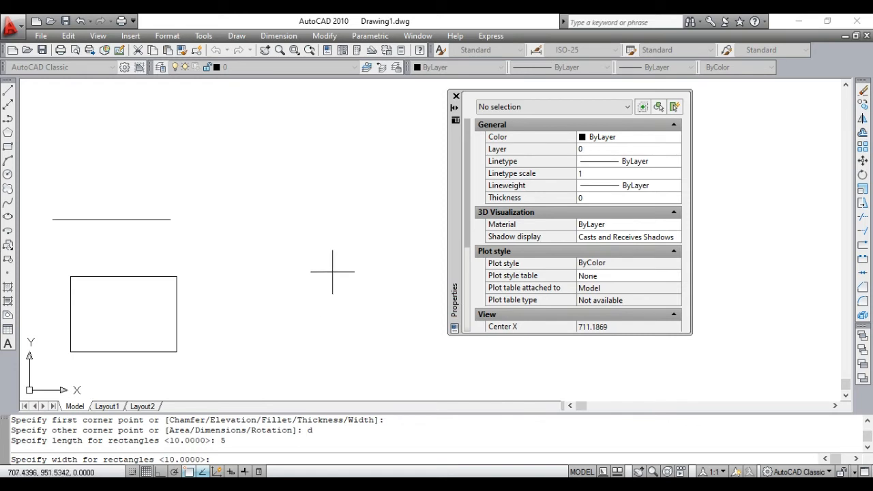
type("10")
key("Return")
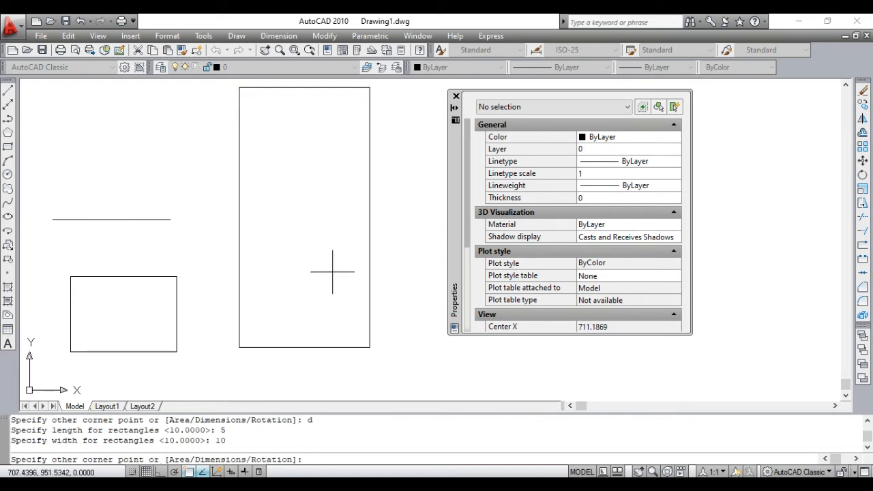
Step: Place the 5 by 10 rectangle by setting its other corner above and to the right of the first corner
middle_click_drag(332, 272, 297, 279)
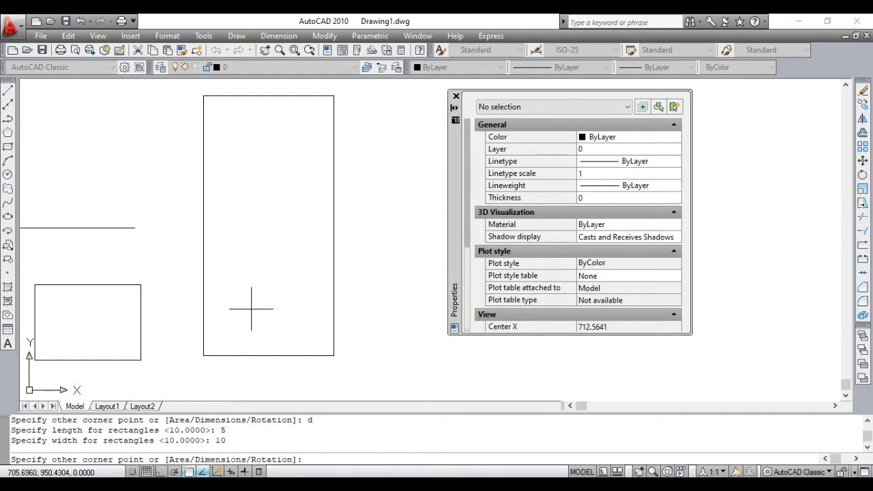
scroll(253, 308, "down", 2)
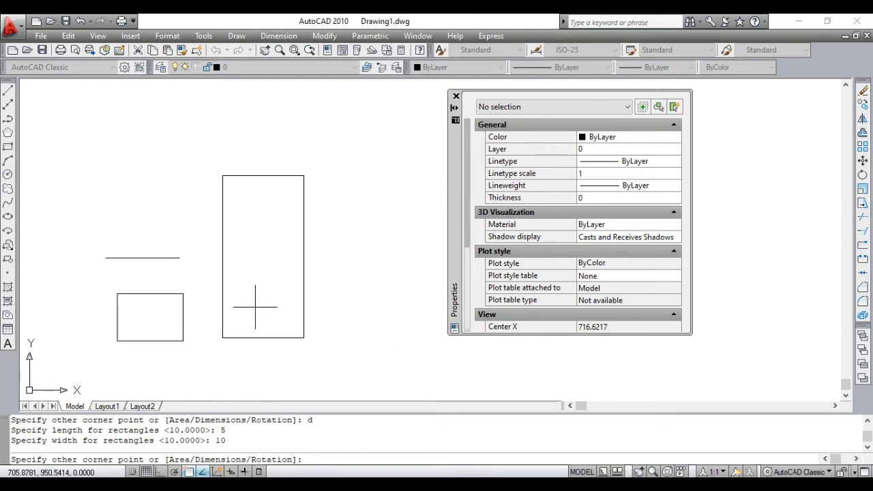
middle_click_drag(249, 336, 263, 275)
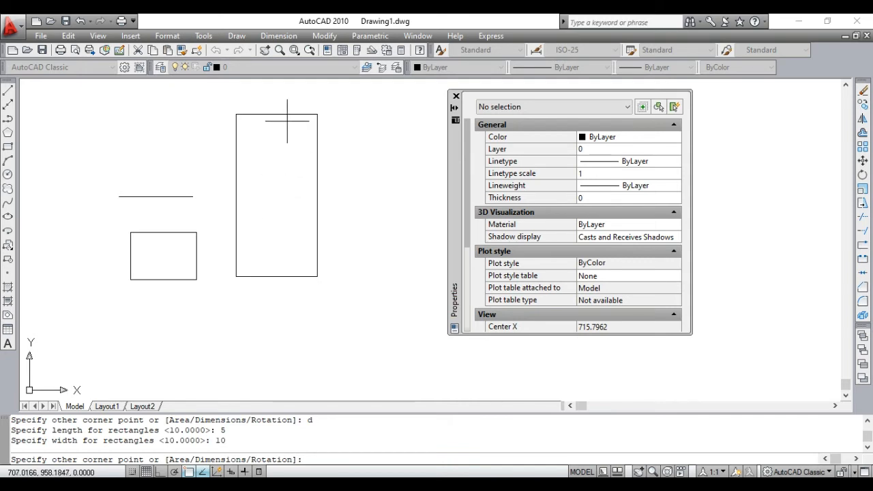
scroll(289, 121, "down", 3)
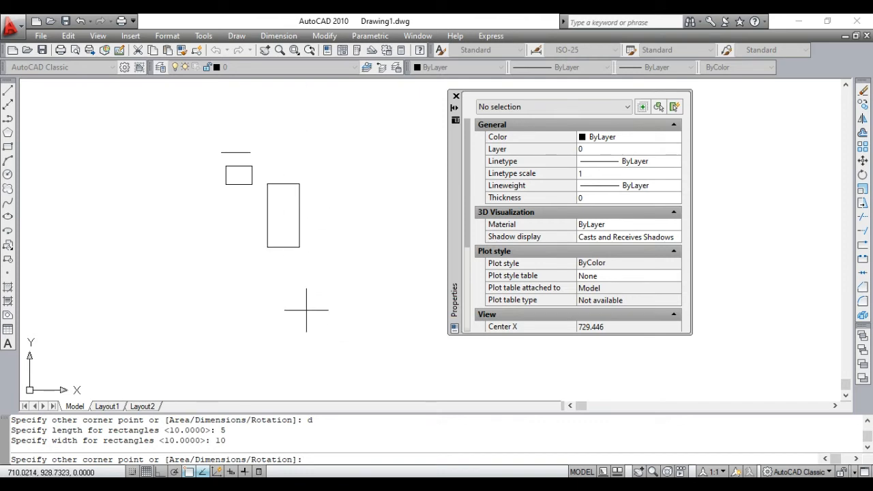
left_click(311, 115)
mouse_move(326, 205)
middle_mouse_down()
mouse_move(321, 283)
mouse_move(345, 352)
middle_mouse_up()
scroll(318, 282, "up", 5)
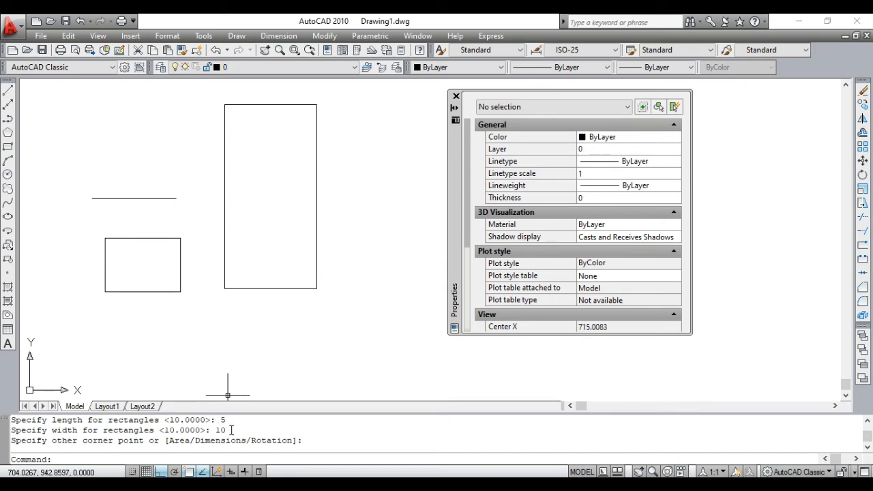
Step: Review the length and width entries for the last rectangle in the command history, and return to the drawing
key("F2")
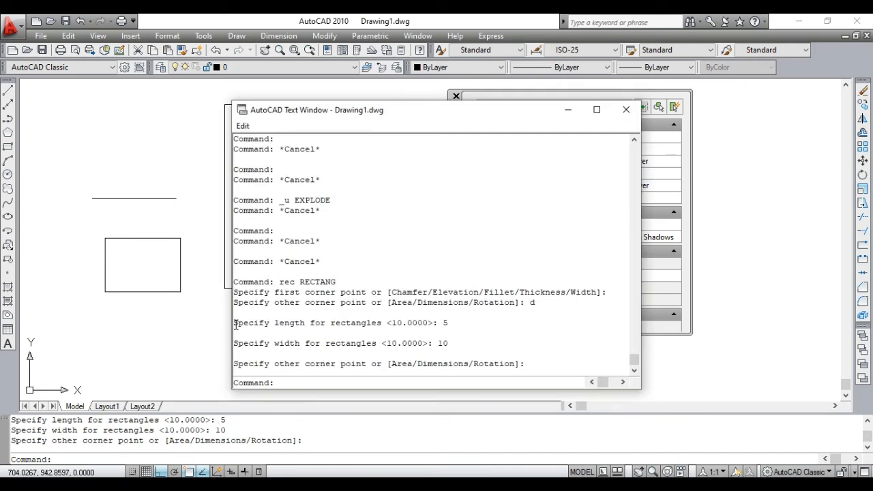
left_click_drag(417, 302, 444, 326)
left_click(429, 326)
left_click(448, 343)
double_click(448, 342)
left_click_drag(395, 110, 550, 97)
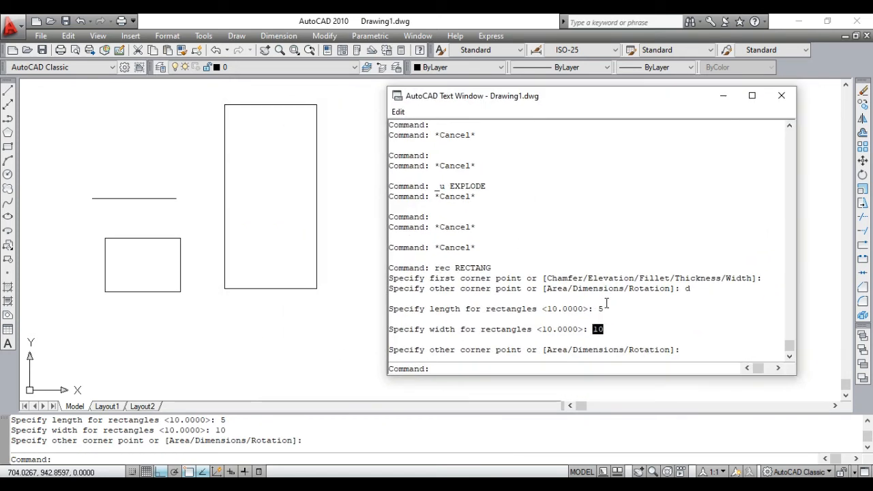
double_click(601, 308)
double_click(603, 330)
left_click(297, 303)
Step: Draw a rectangle to the right of the 5 by 10 one, giving its opposite corner as @8,10
middle_click_drag(318, 304, 238, 331)
key("Escape")
key("Escape")
key("Escape")
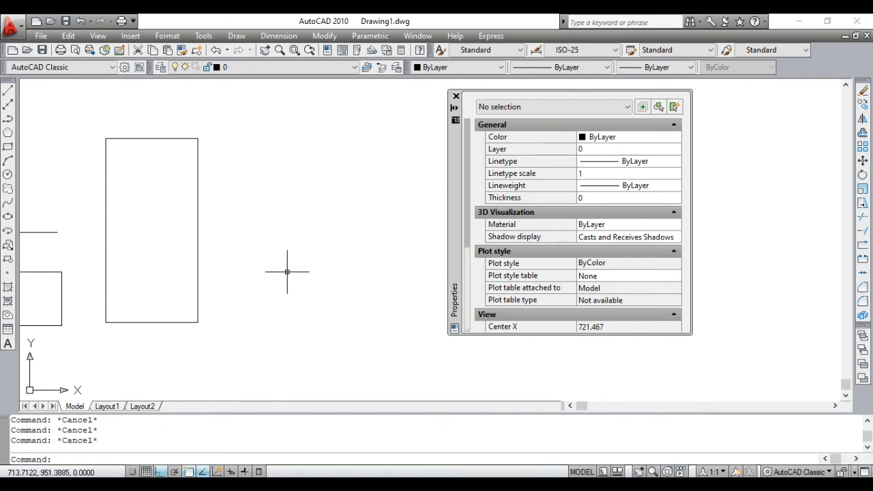
type("rec")
key("Return")
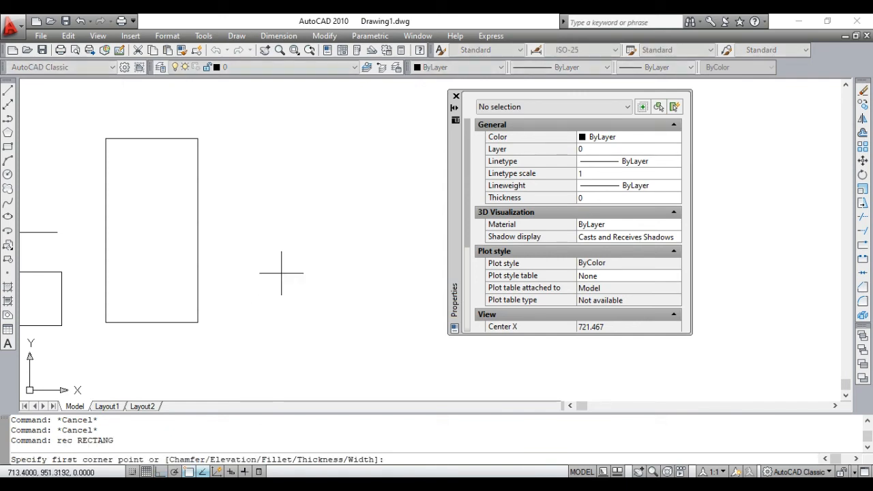
left_click(250, 323)
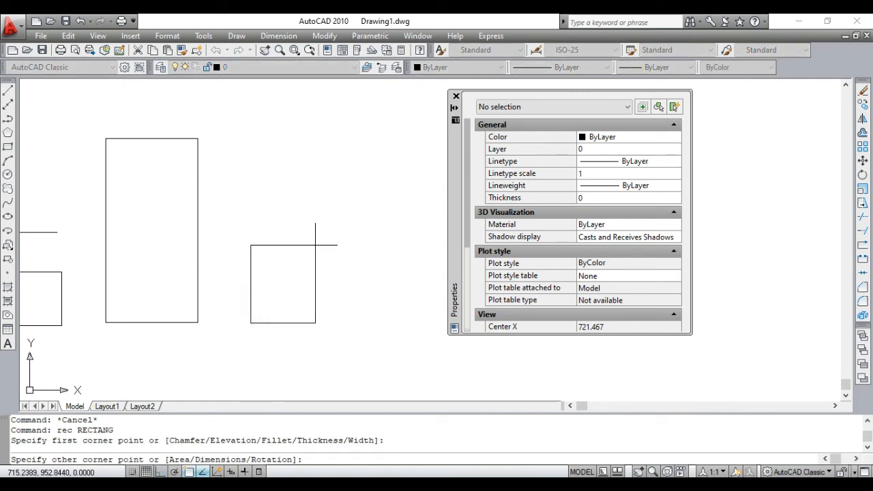
key("F8")
type("@8,")
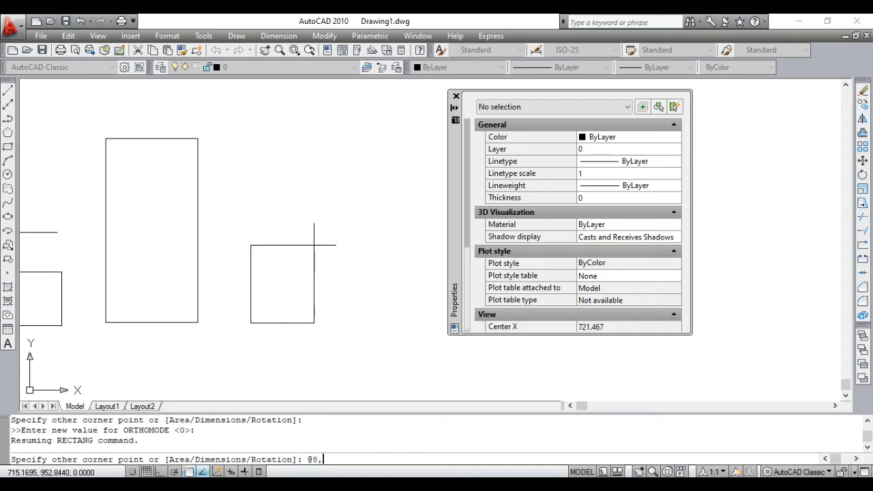
type("10")
key("Return")
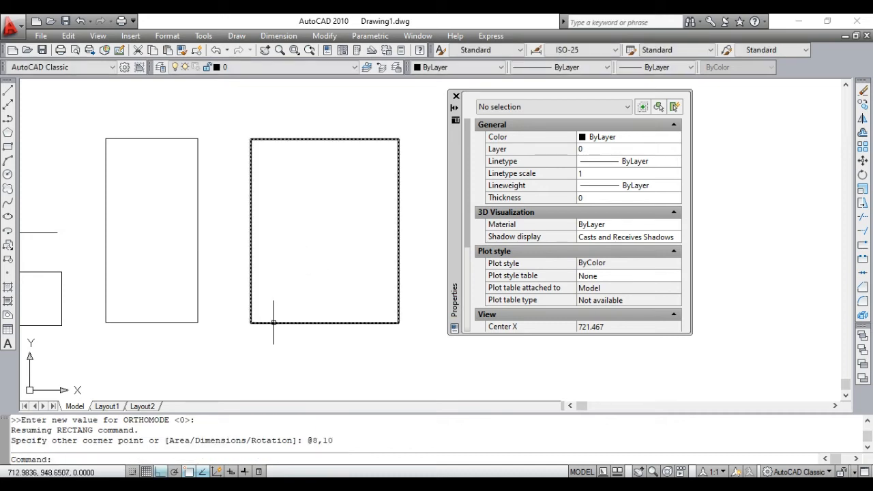
Step: Add a linear dimension below the bottom edge of the newest rectangle
middle_click_drag(312, 224, 254, 190)
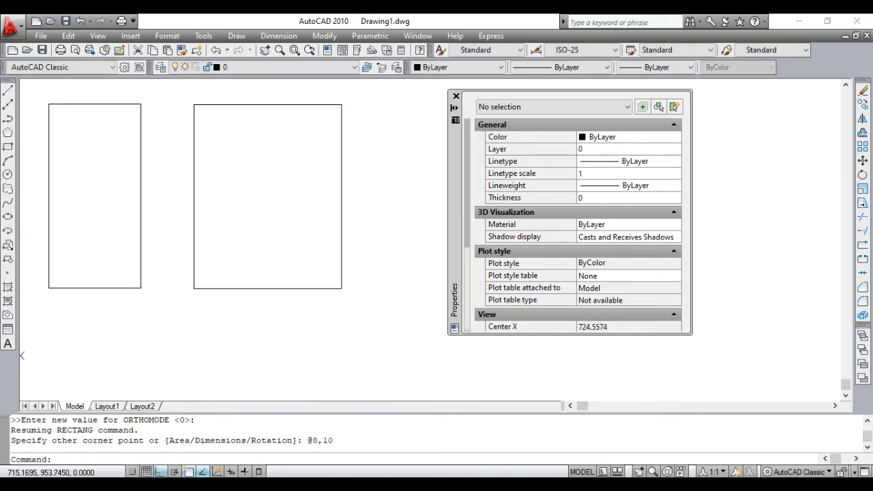
key("Escape")
key("Escape")
type("dli")
key("Return")
right_click(262, 193)
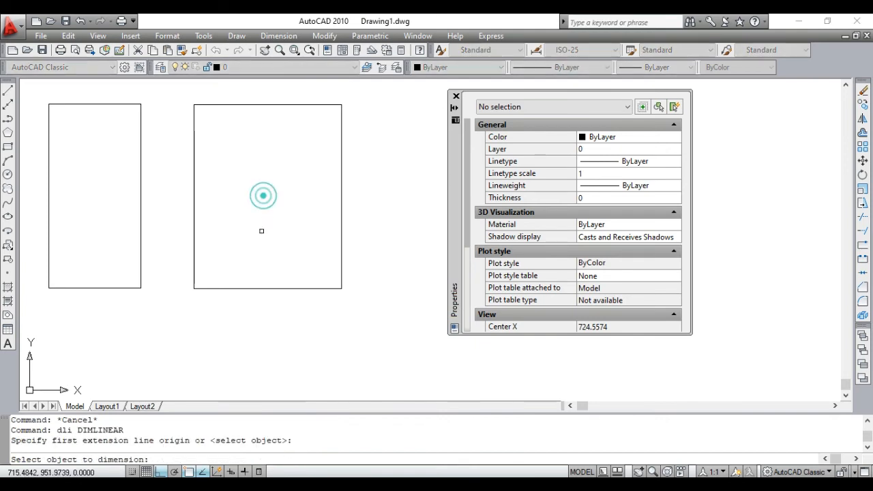
left_click(244, 289)
scroll(259, 293, "down", 2)
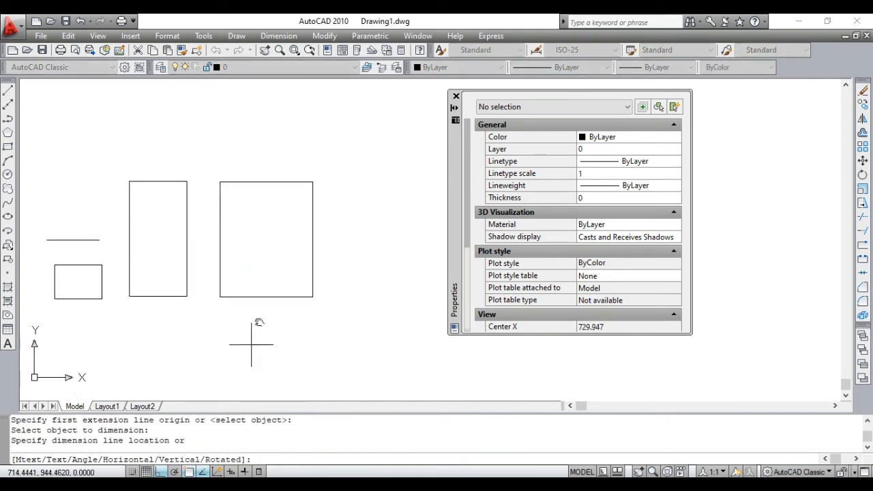
left_click(259, 350)
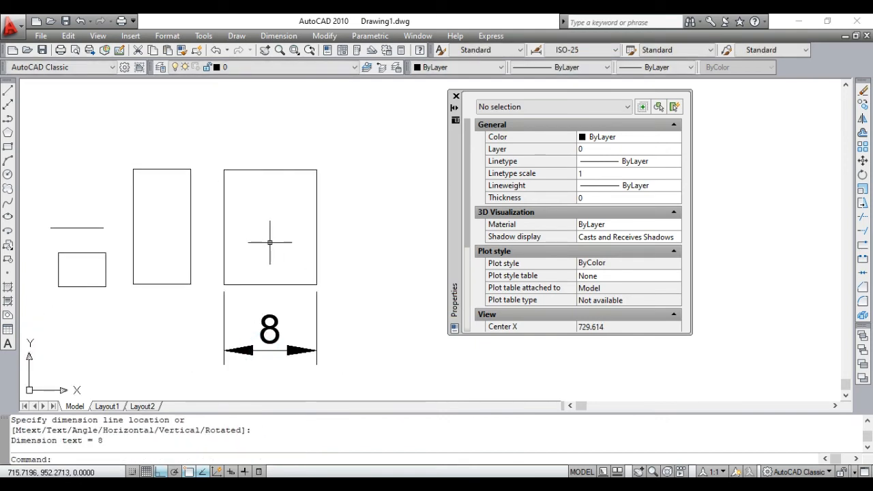
Step: Set the overall scale of the ISO-25 dimension style to 0.3
type("d")
key("Return")
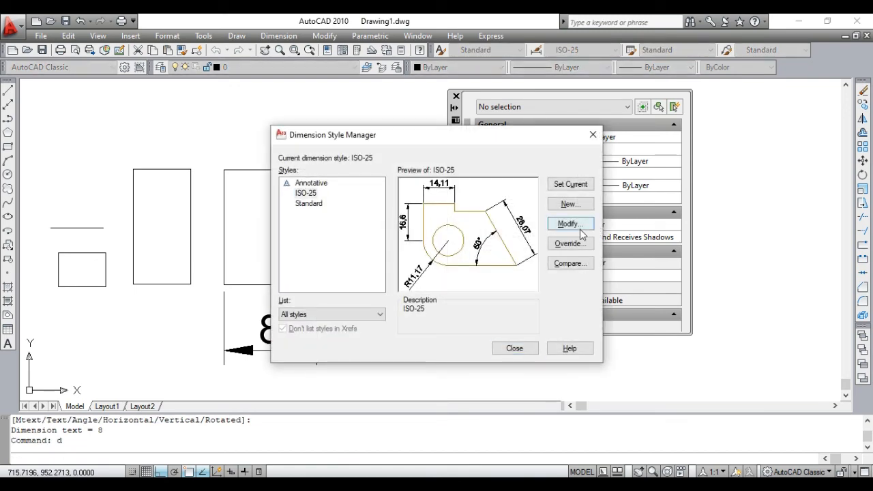
left_click(570, 224)
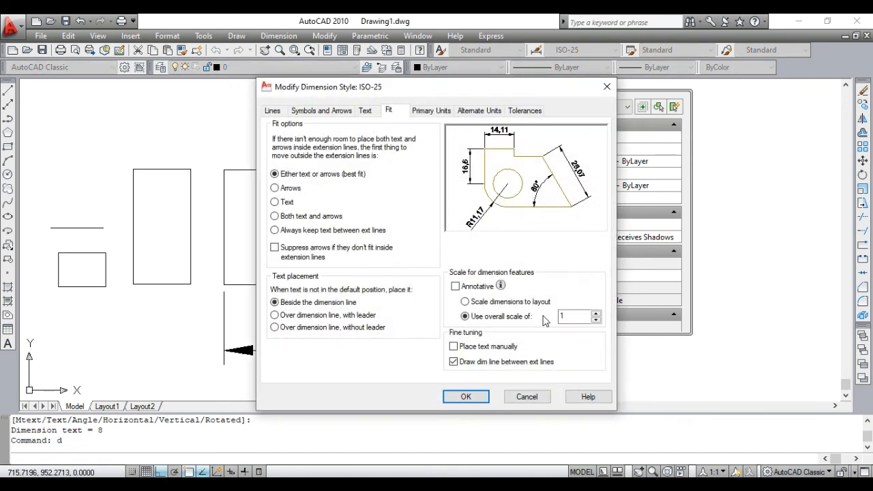
double_click(562, 316)
type("0.3")
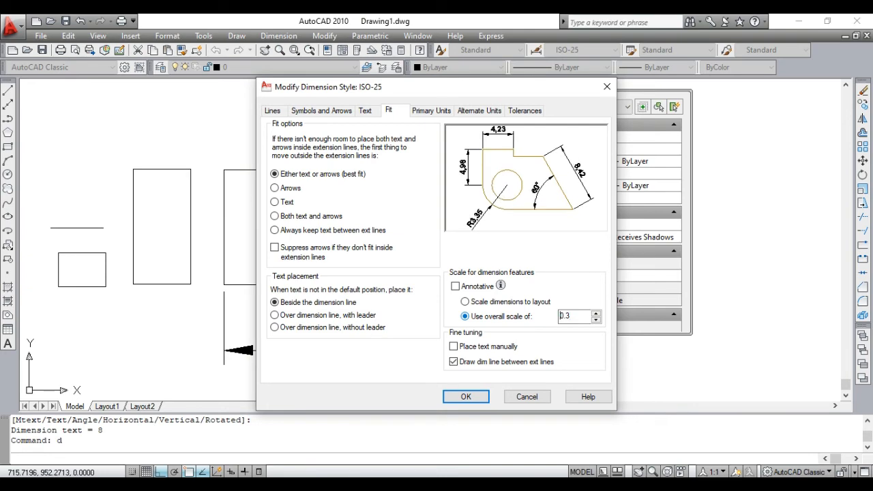
left_click(466, 396)
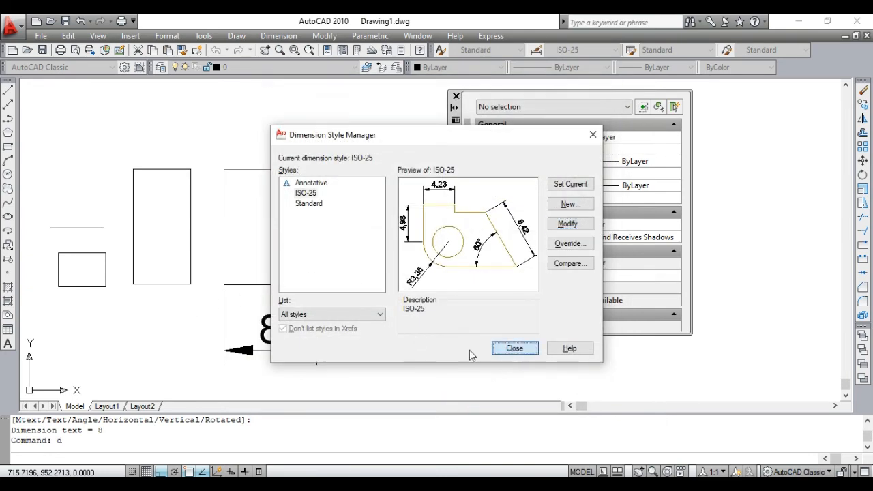
left_click(505, 347)
scroll(281, 339, "up", 2)
key("Return")
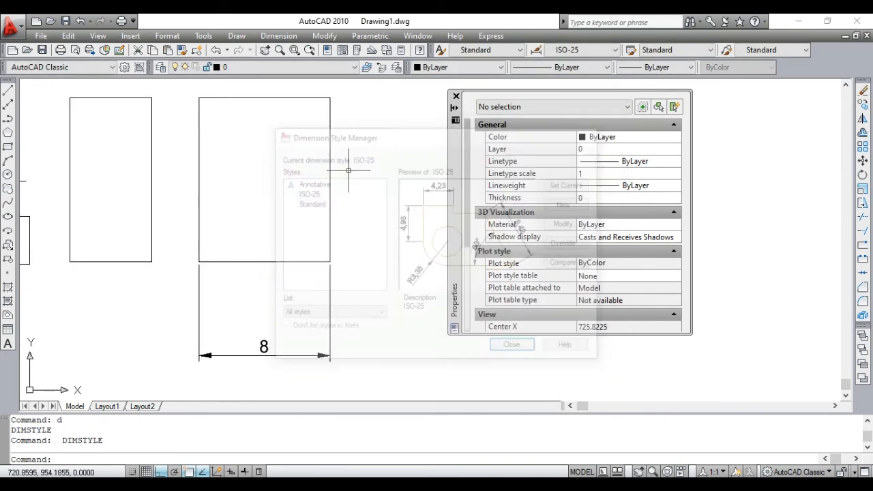
key("Escape")
key("Escape")
Step: Add a linear dimension beside the right edge of the newest rectangle
type("dli")
key("Return")
key("Return")
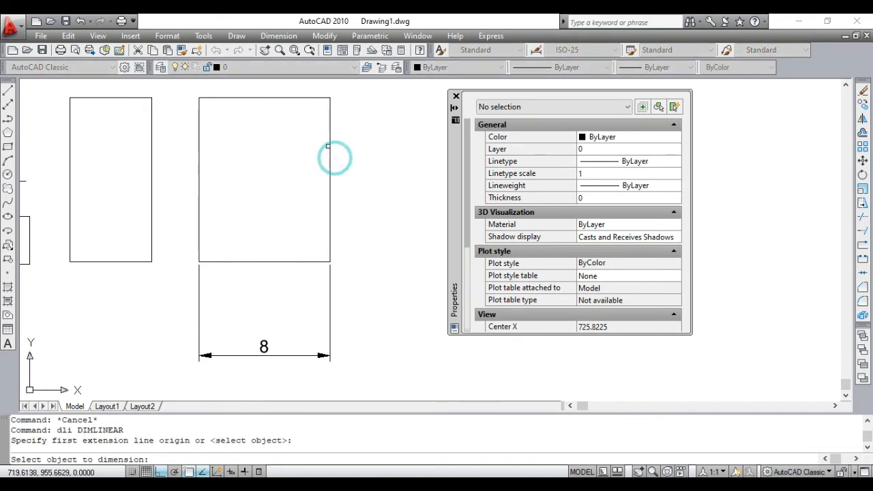
left_click(331, 156)
left_click(376, 154)
Step: Add a linear dimension below the bottom edge of the tall, narrow rectangle
middle_click_drag(162, 266, 279, 243)
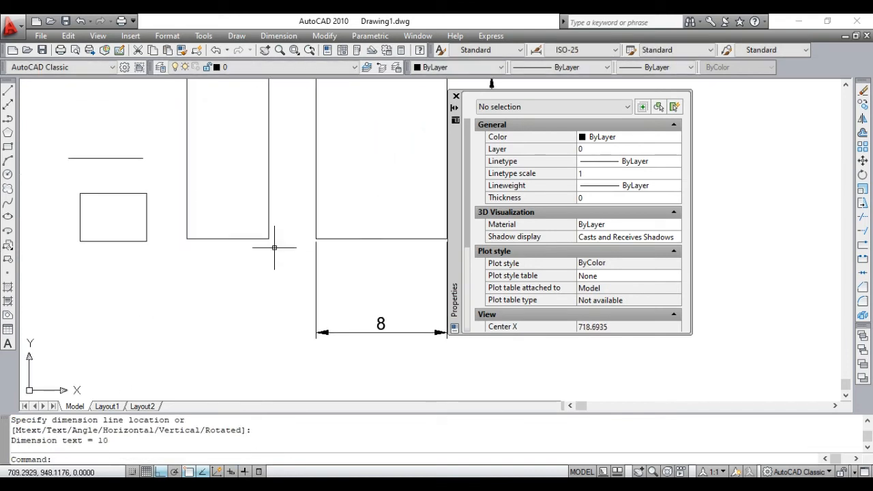
key("Return")
key("Return")
left_click(229, 265)
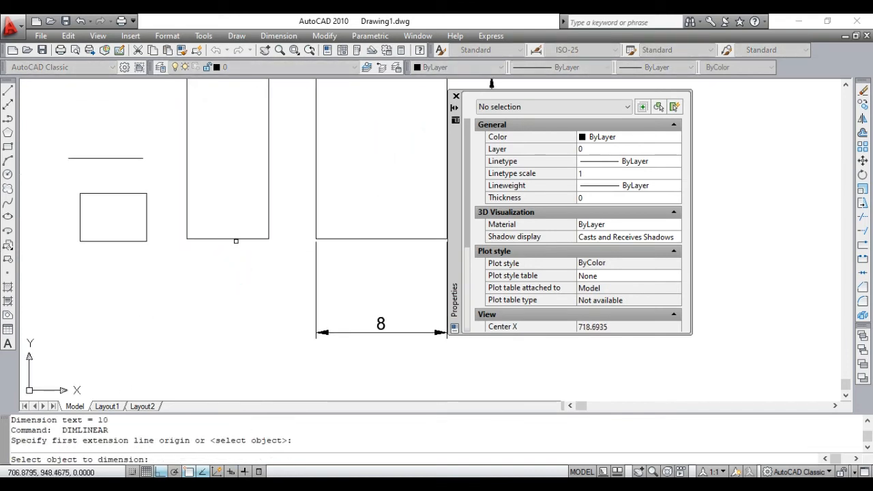
left_click(235, 240)
left_click(269, 316)
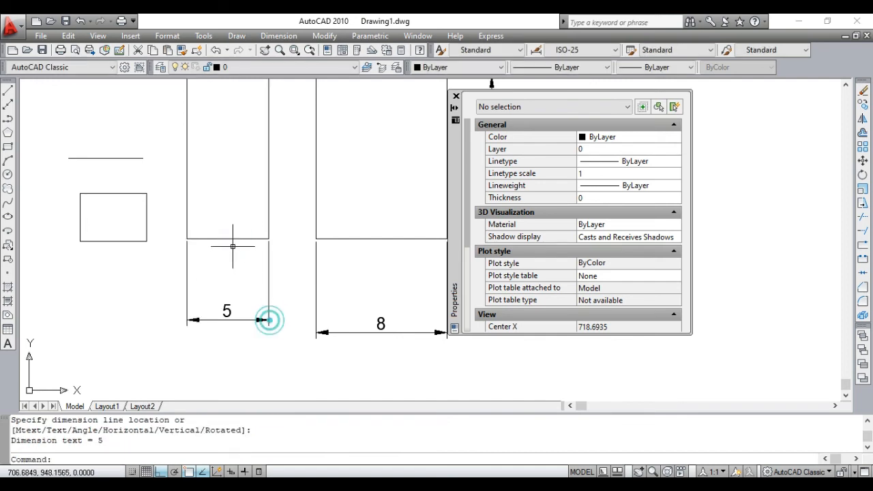
Step: Add a linear dimension beside the left edge of the tall, narrow rectangle
middle_click_drag(235, 251, 303, 292)
key("Return")
key("Return")
left_click(251, 202)
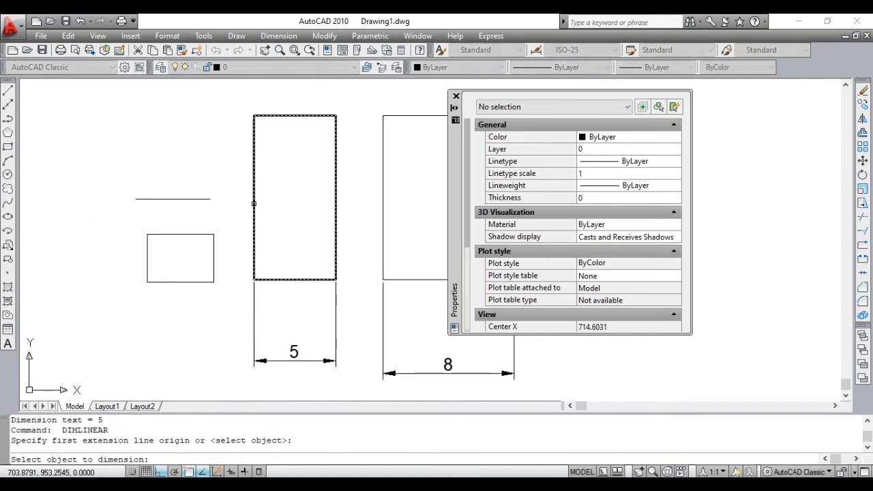
left_click(228, 200)
scroll(246, 232, "down", 3)
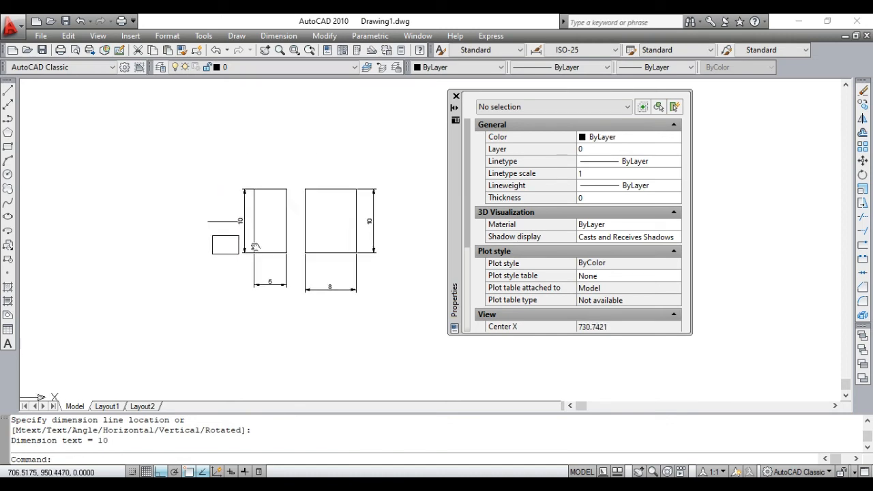
scroll(259, 260, "up", 1)
scroll(259, 259, "up", 2)
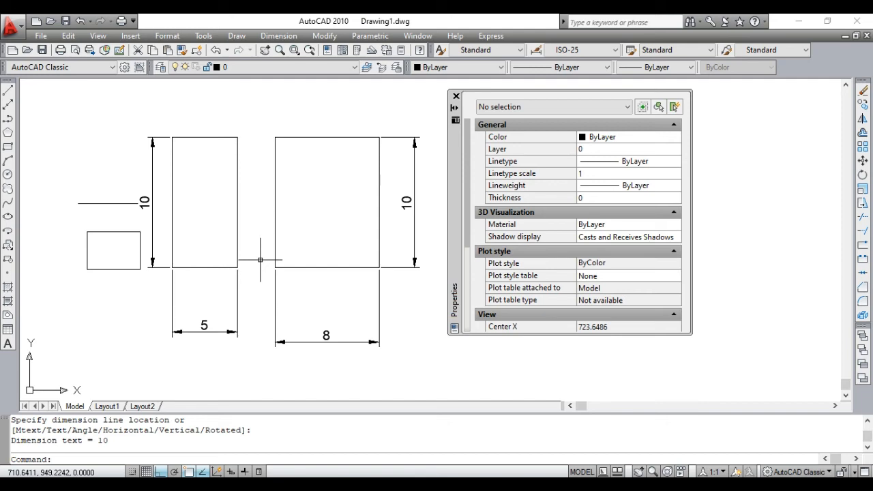
middle_click_drag(345, 238, 315, 265)
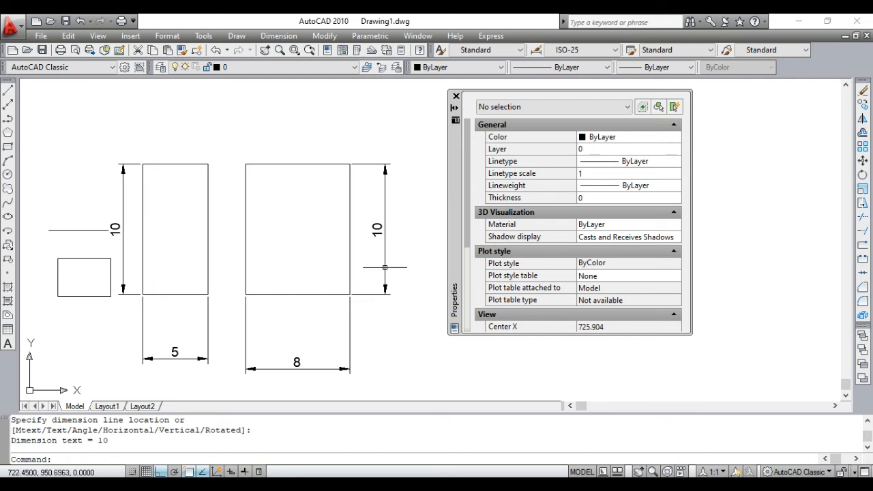
middle_click_drag(386, 268, 356, 269)
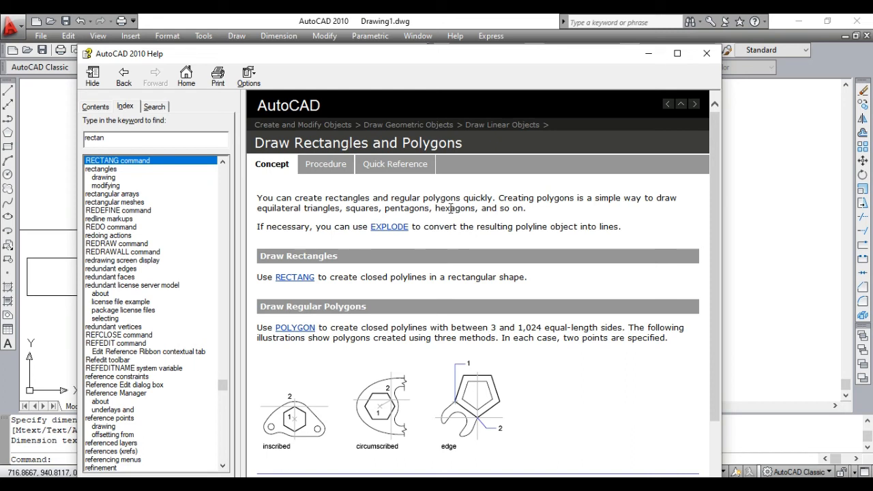
Step: Minimize the help window and draw a rectangle to the left of all existing shapes, entering the direct distance 5 for its opposite corner
left_click(648, 54)
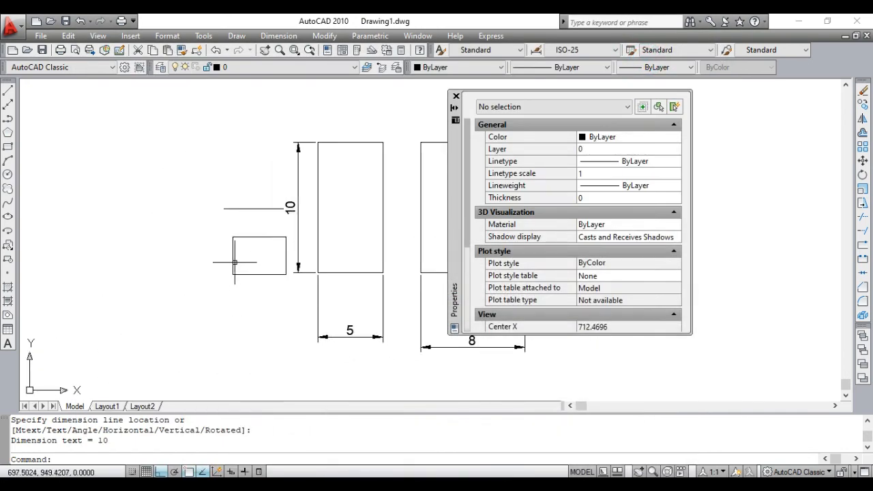
mouse_move(235, 262)
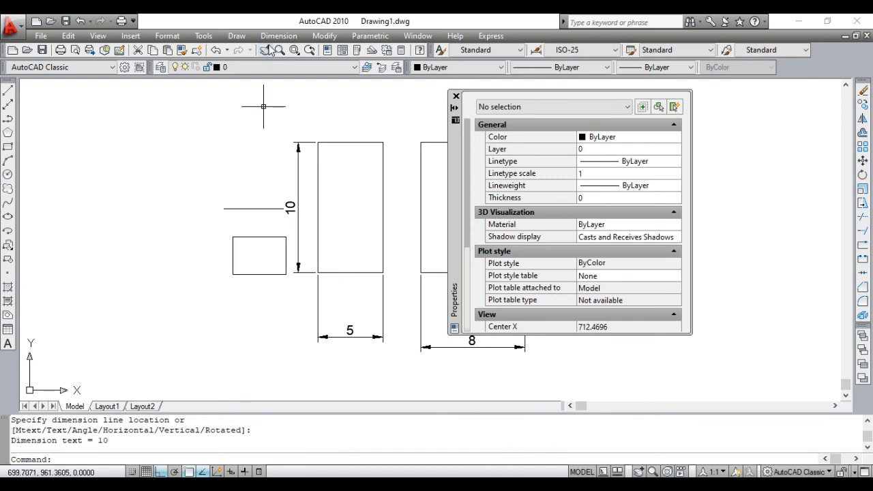
left_click(237, 35)
left_click(258, 172)
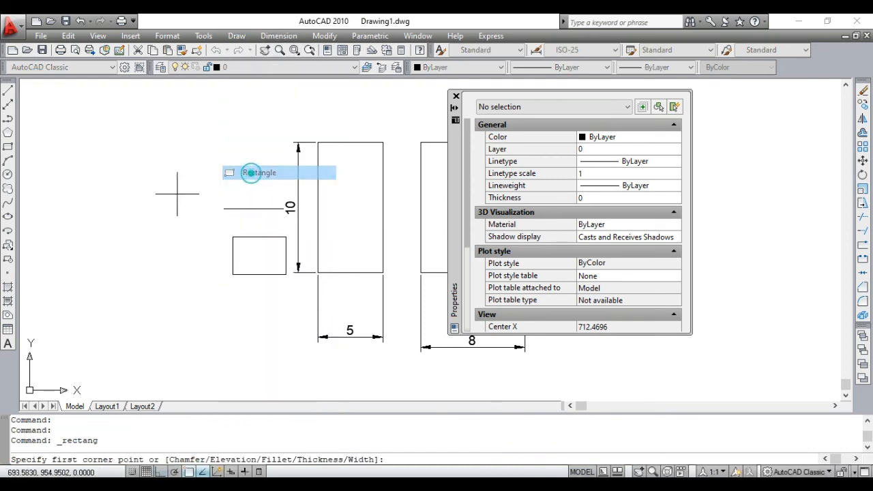
middle_click_drag(181, 189, 279, 209)
left_click(162, 280)
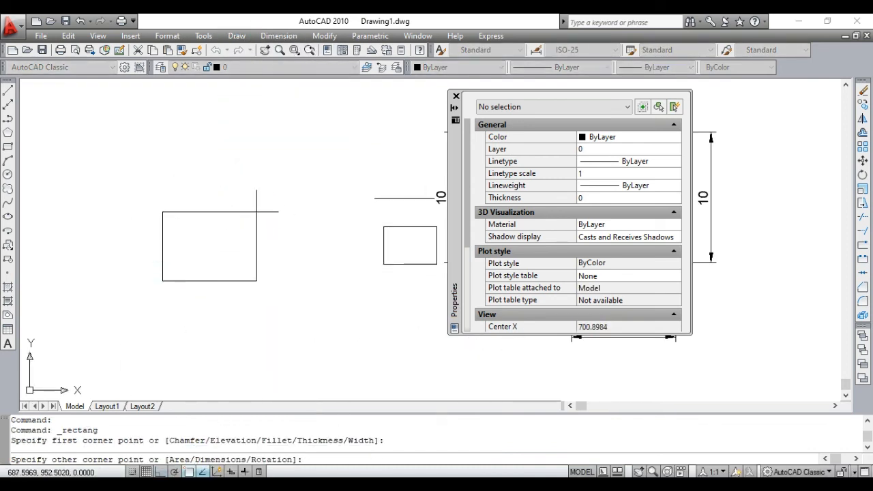
key("Escape")
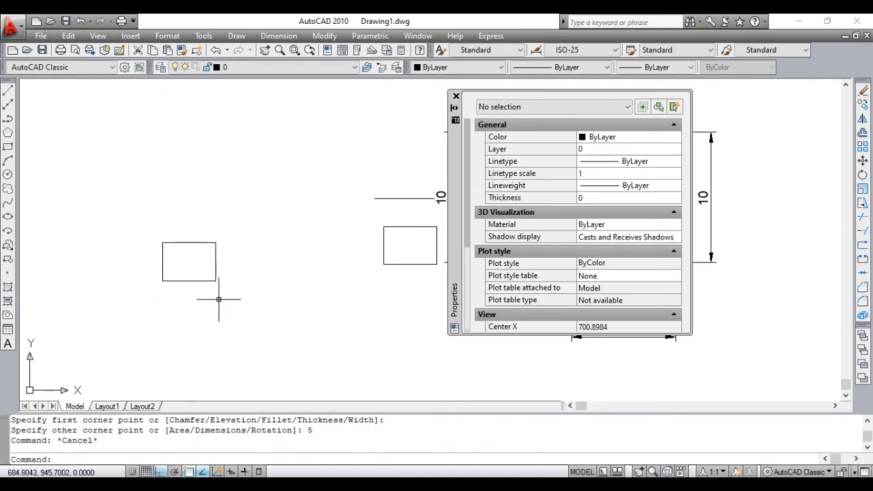
key("Escape")
key("Escape")
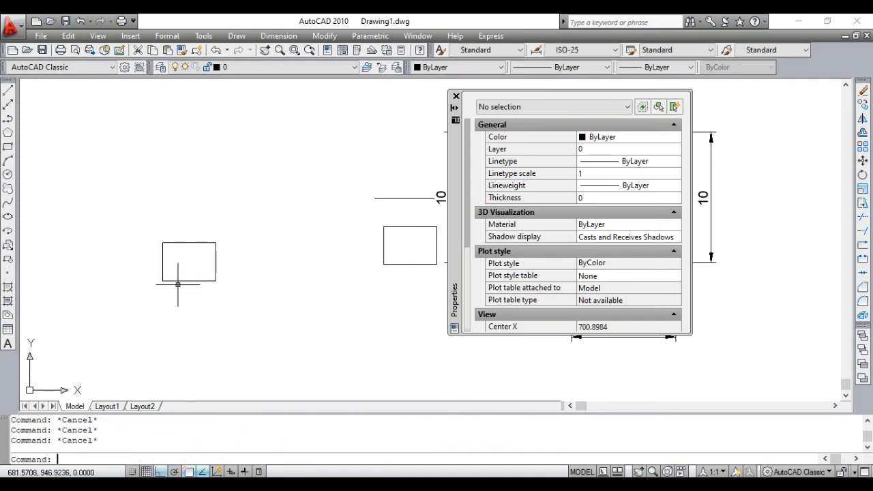
Step: Draw a diagonal line from the lower-left to the upper-right corner of the newest rectangle
type("l")
key("Return")
left_click(162, 280)
left_click(215, 242)
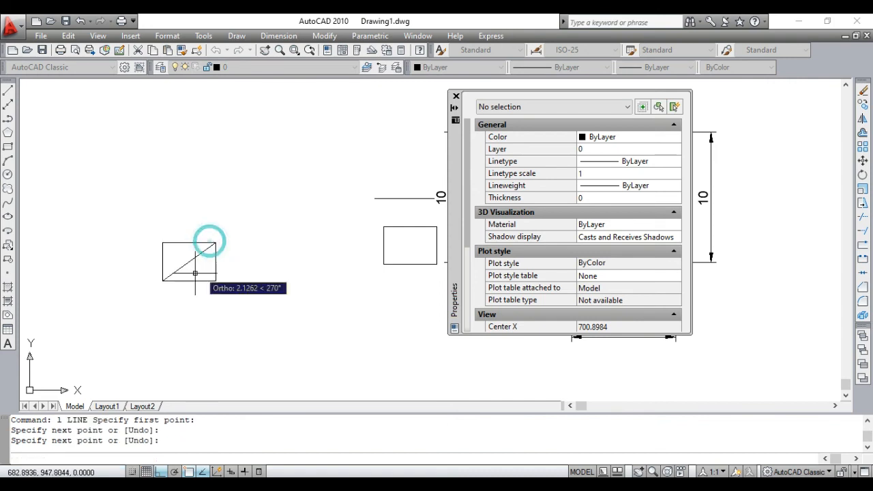
key("Return")
left_click(187, 263)
key("Escape")
key("Escape")
key("Escape")
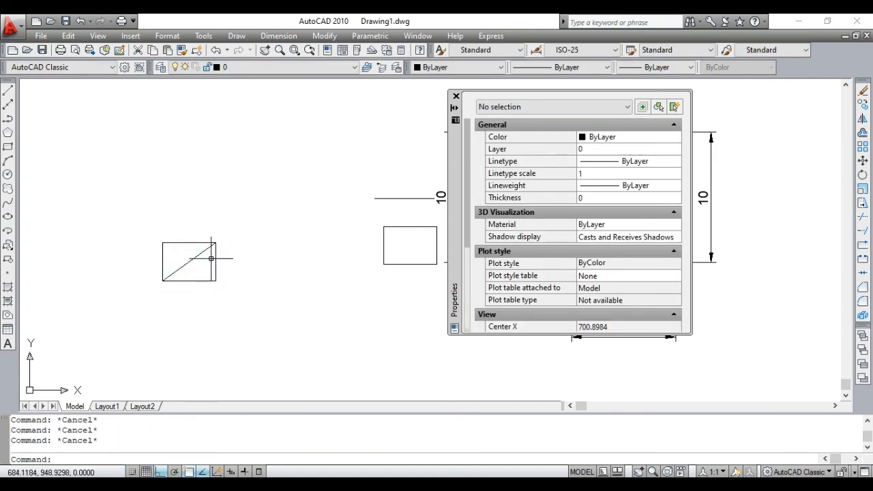
Step: Add an aligned dimension along the rectangle's diagonal, placed above its upper-left corner
type("dal")
key("Return")
left_click(162, 280)
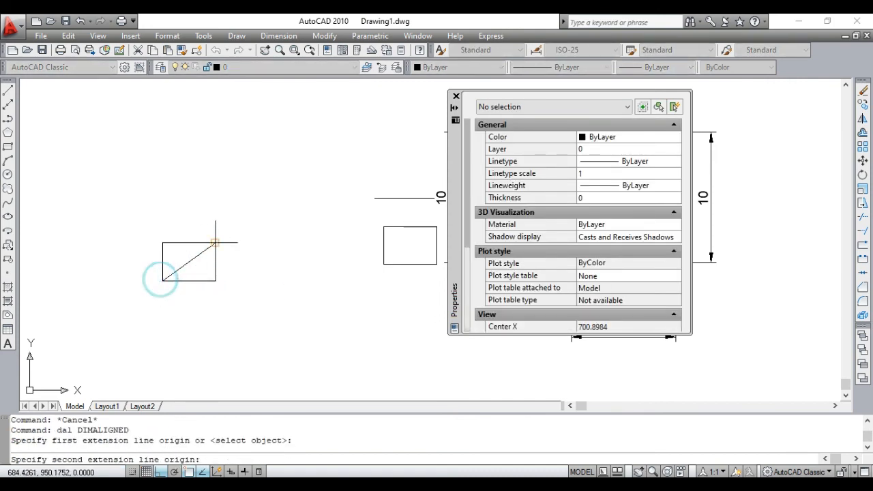
left_click(216, 242)
left_click(173, 213)
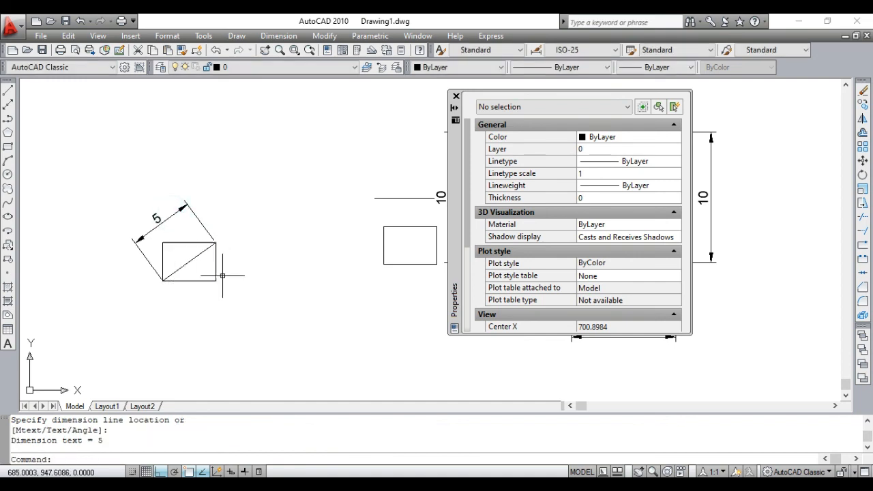
key("Return")
key("Escape")
Step: Add a linear dimension beside the right edge of the rectangle with the diagonal
type("dli")
key("Return")
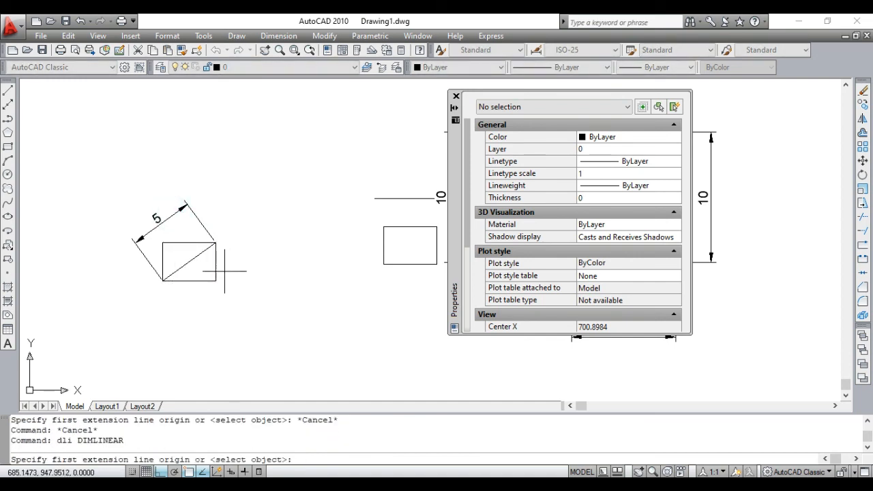
key("Return")
left_click(216, 262)
left_click(249, 258)
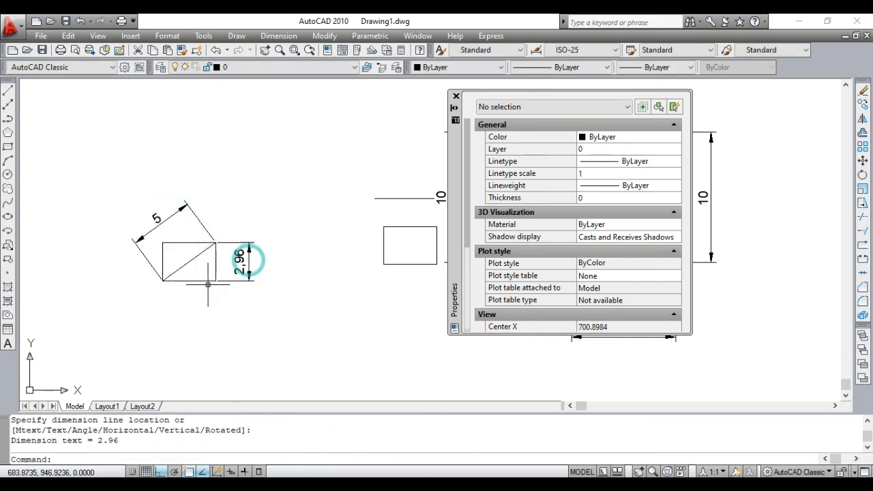
Step: Add a linear dimension below the bottom edge of the rectangle with the diagonal
key("Return")
key("Return")
left_click(191, 280)
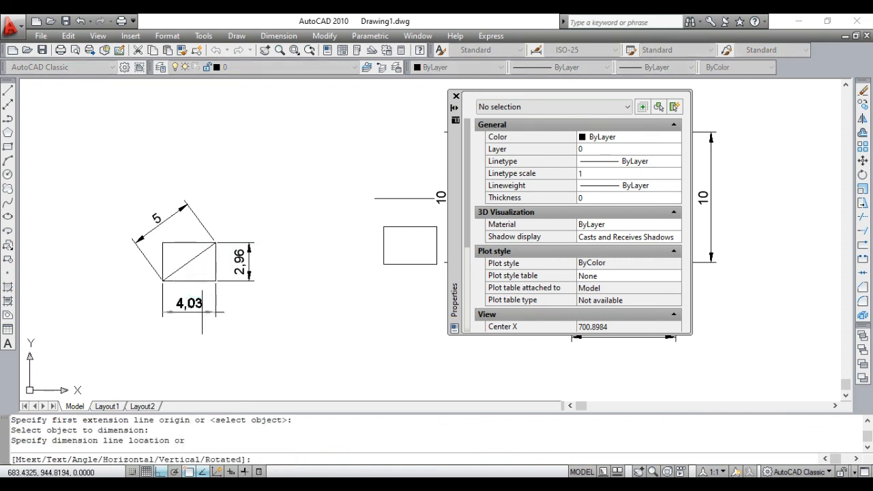
left_click(202, 313)
middle_click_drag(194, 252, 277, 268)
scroll(277, 268, "up", 5)
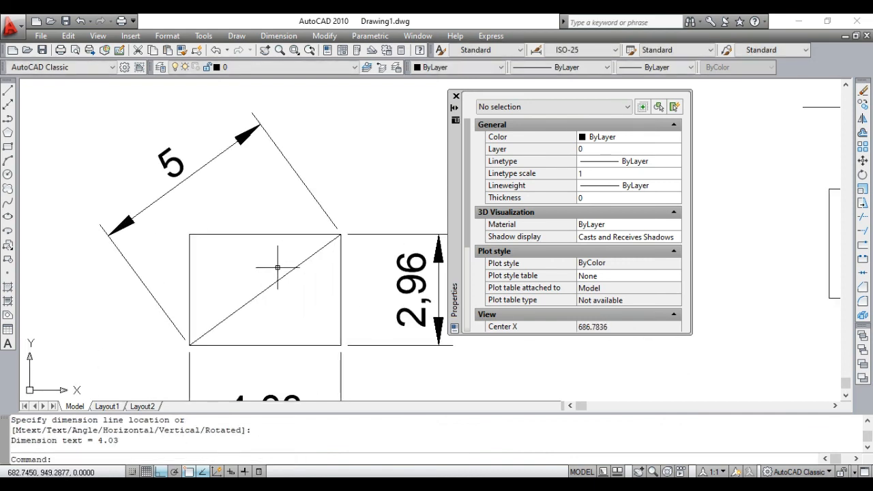
middle_click_drag(283, 237, 288, 221)
scroll(285, 200, "down", 2)
scroll(225, 205, "down", 1)
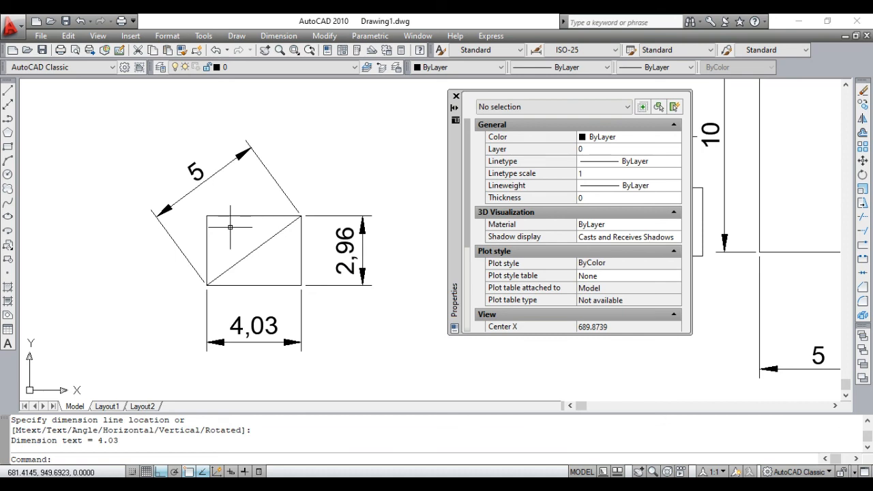
scroll(235, 287, "down", 4)
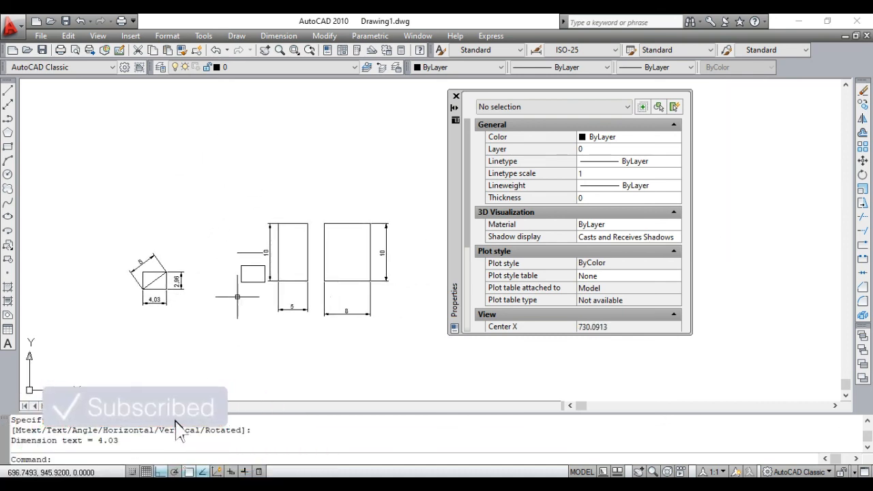
scroll(283, 296, "up", 2)
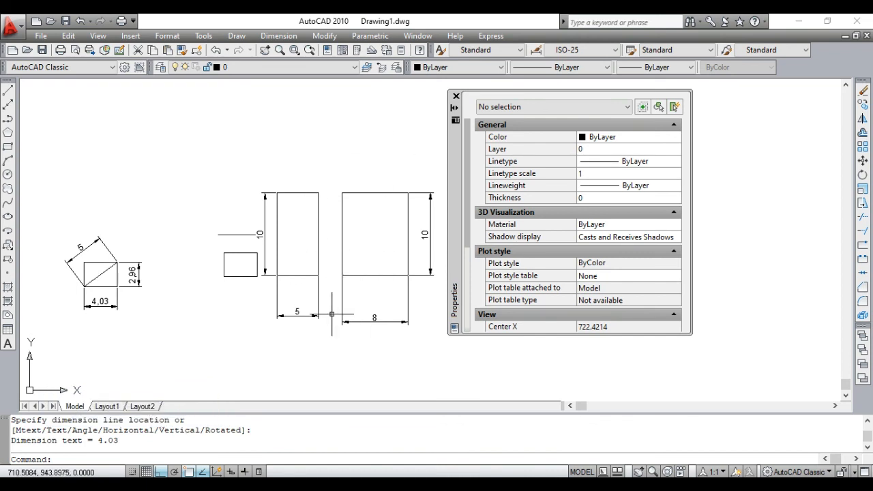